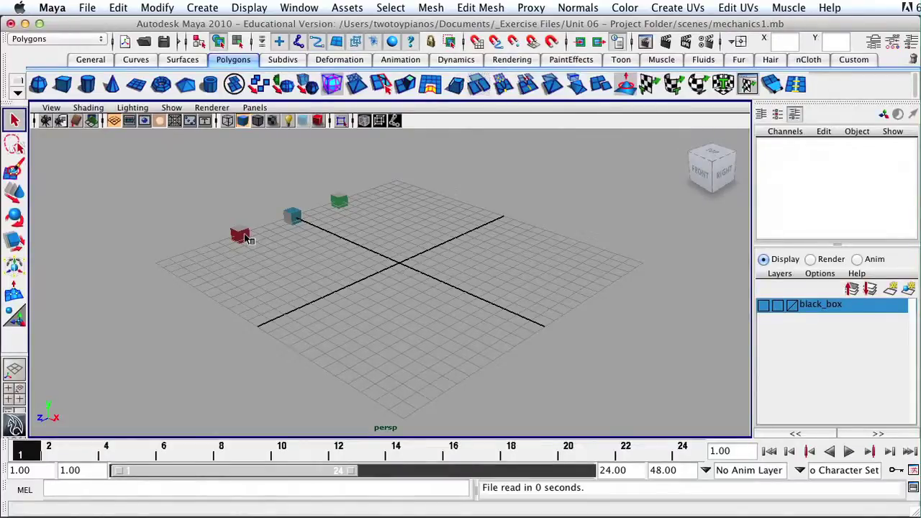
# - Reset the viewport grid to defaults: 12 units wide, lines every 5, 5 subdivisions
pyautogui.click(249, 7)
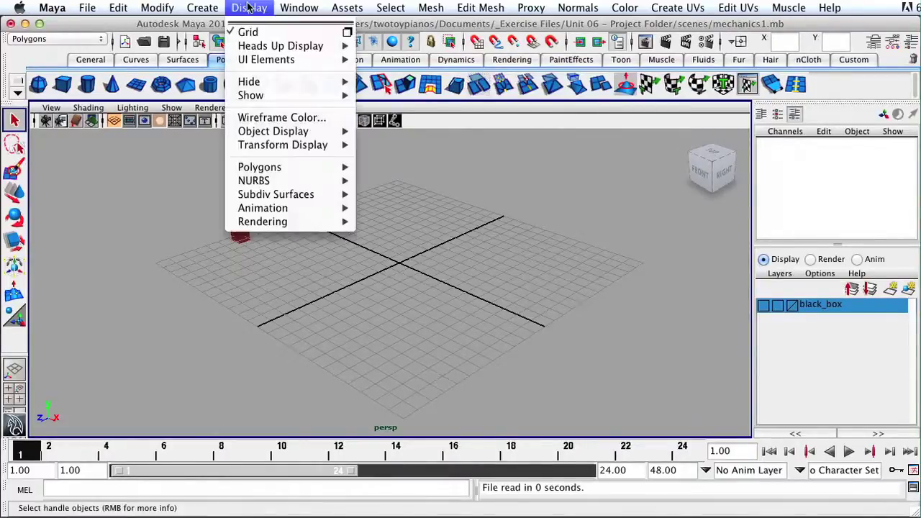
pyautogui.click(349, 34)
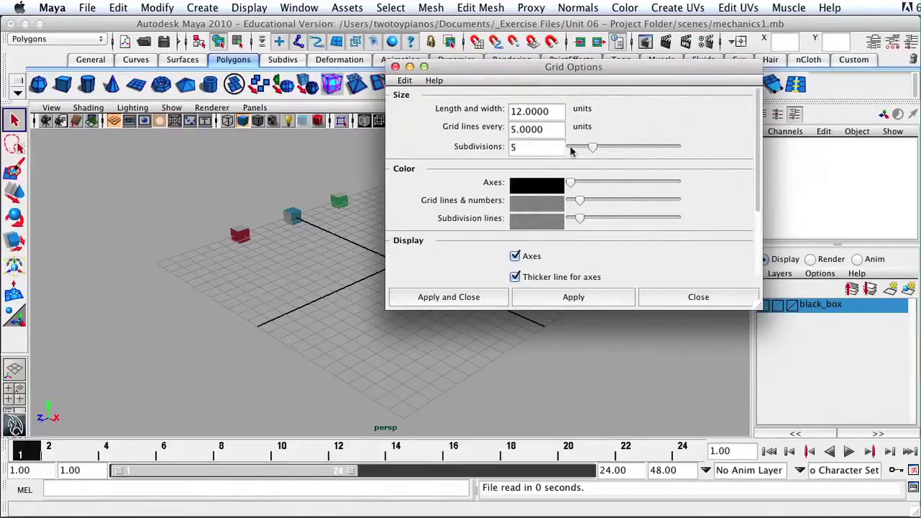
pyautogui.click(404, 81)
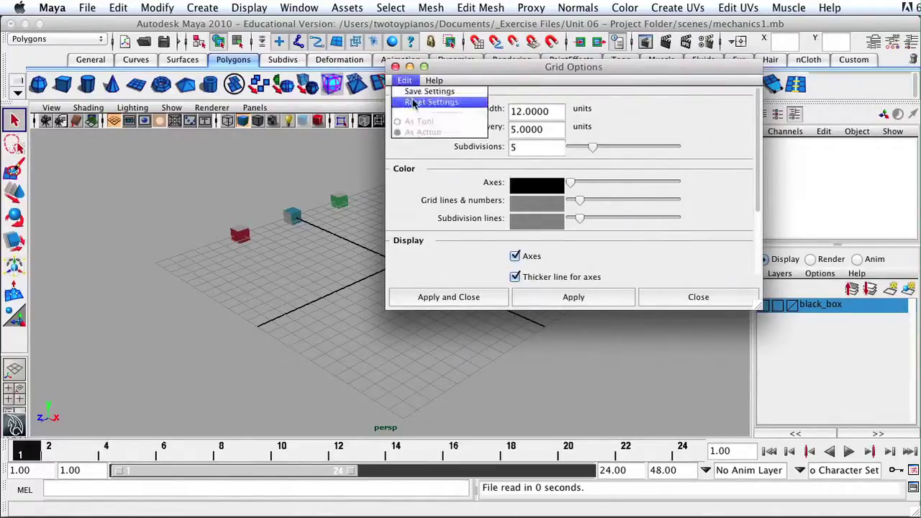
pyautogui.click(418, 101)
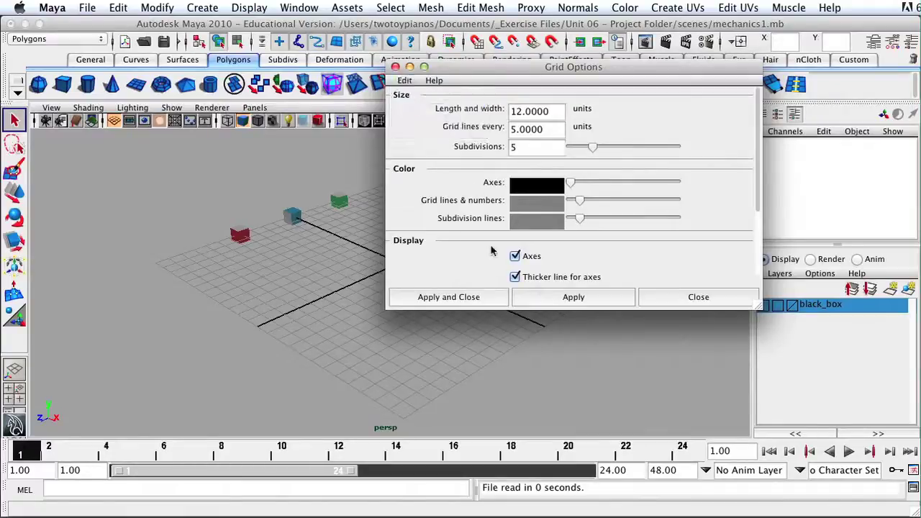
pyautogui.click(448, 297)
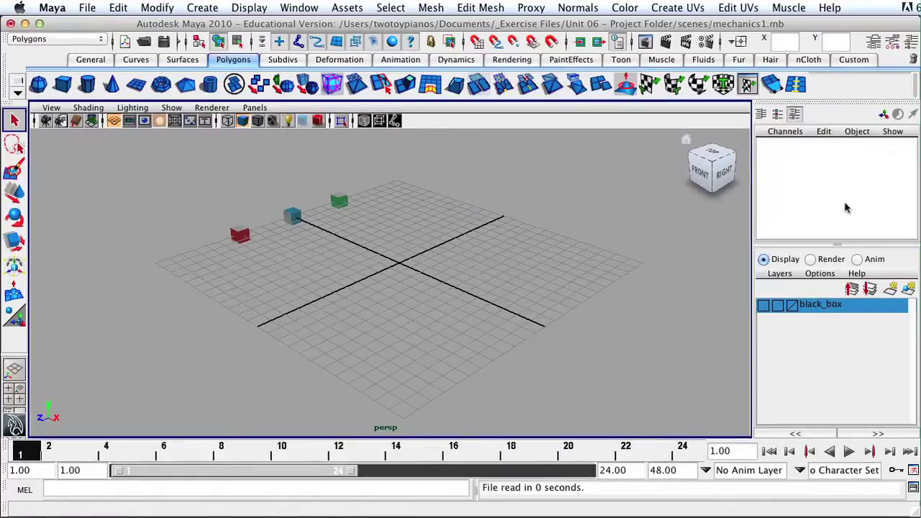
pyautogui.click(912, 44)
pyautogui.click(912, 45)
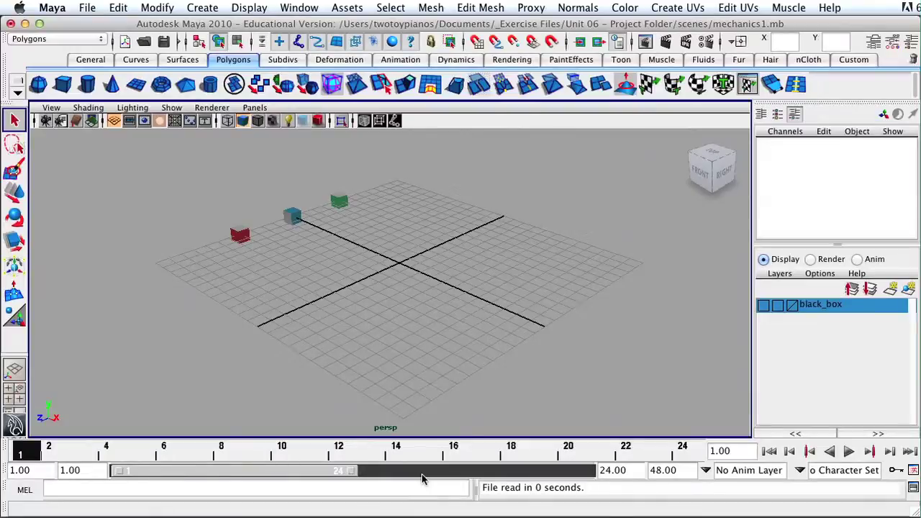
pyautogui.click(247, 8)
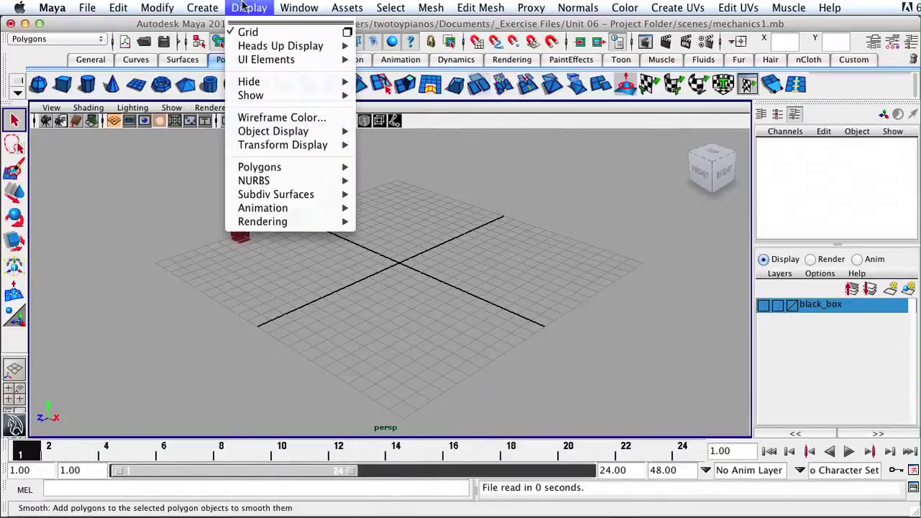
pyautogui.moveTo(266, 60)
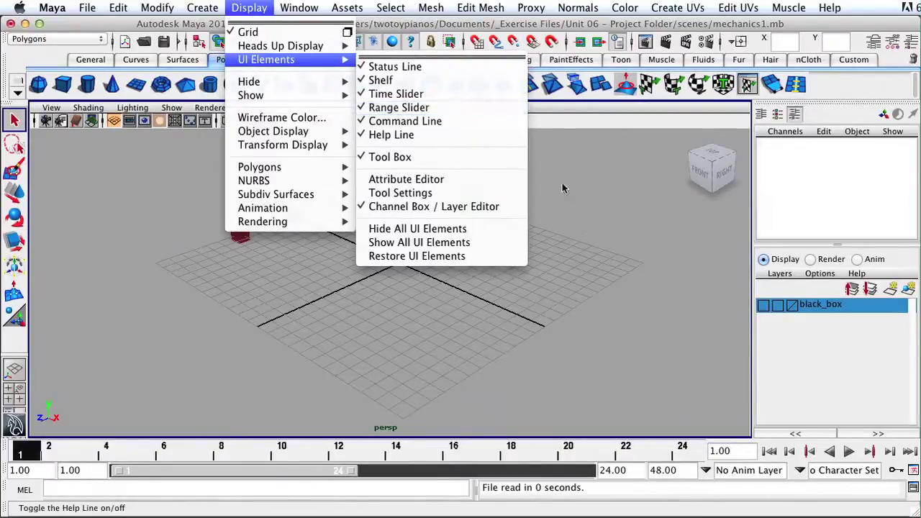
pyautogui.click(586, 242)
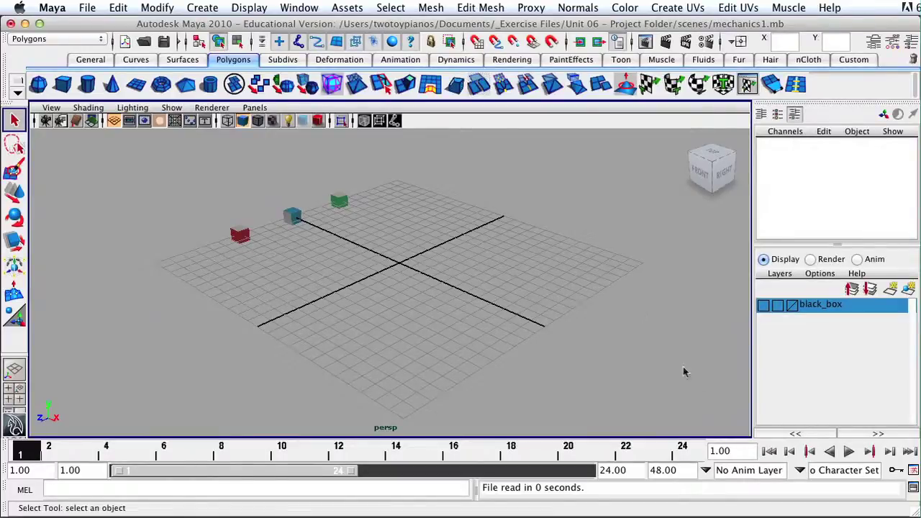
# - Set the playback speed to Real-time (24 fps) in the Animation Preferences
pyautogui.click(913, 472)
pyautogui.moveTo(554, 181); pyautogui.dragTo(484, 109)
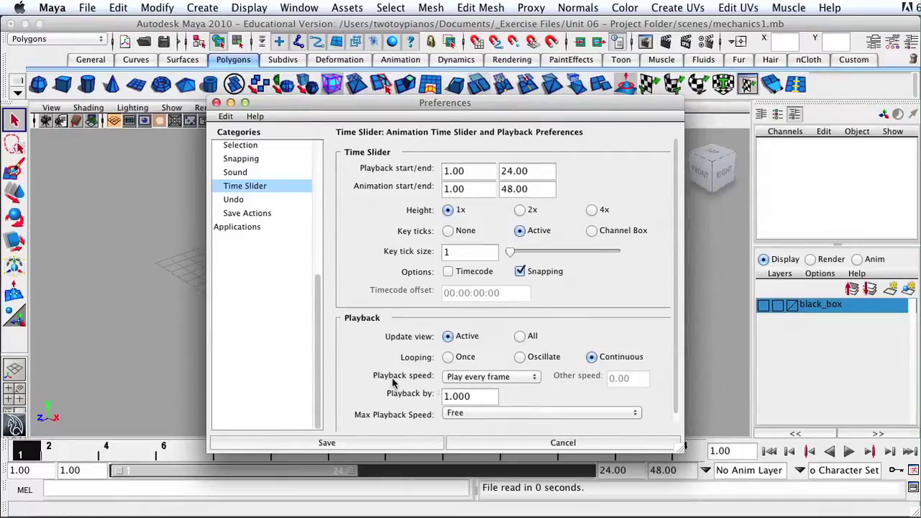
pyautogui.click(529, 380)
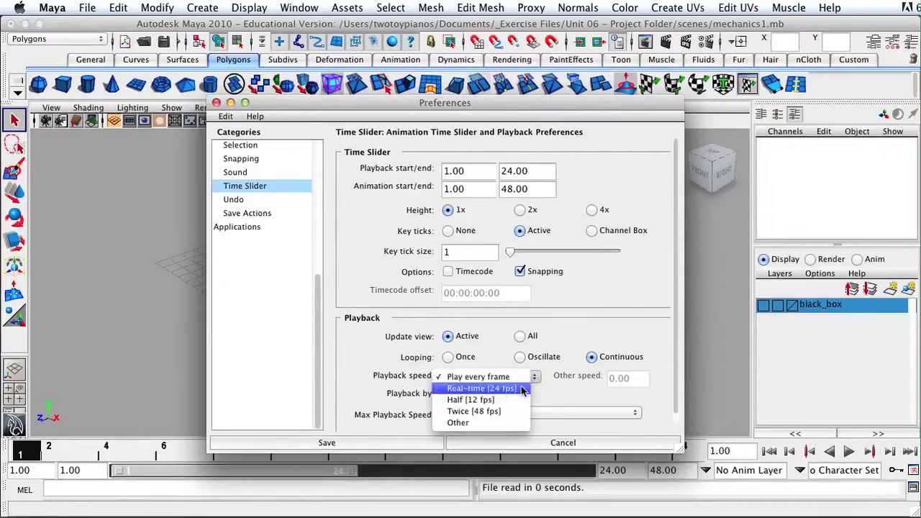
pyautogui.click(523, 389)
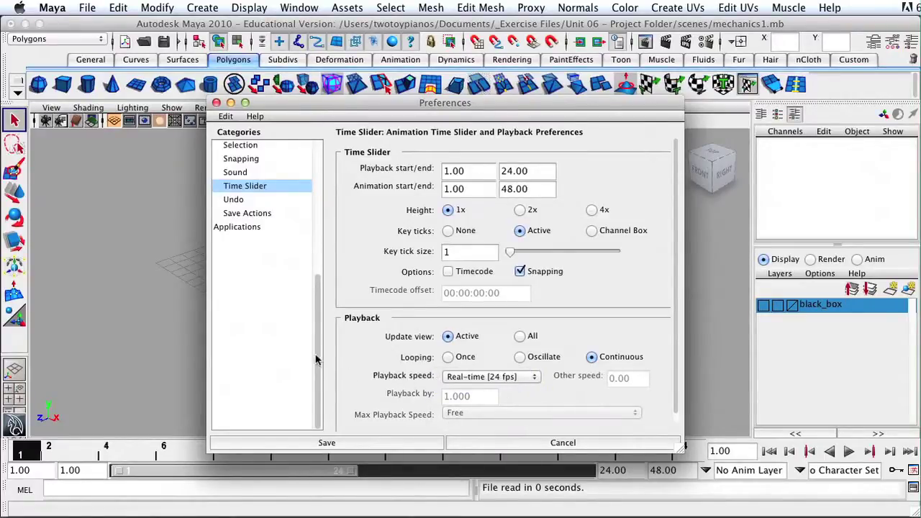
# - Turn on weighted tangents, make Linear the default in and out tangents, and save
pyautogui.scroll(5, 306, 293)
pyautogui.scroll(2, 305, 288)
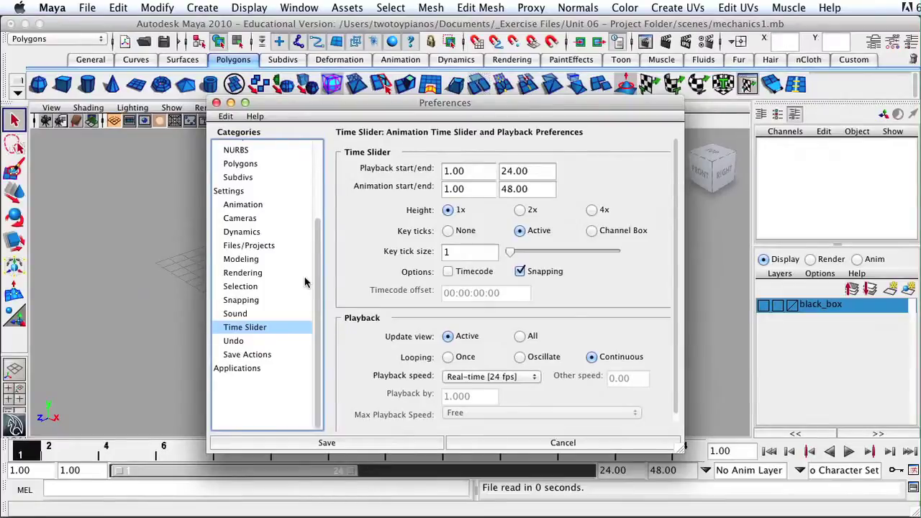
pyautogui.click(236, 204)
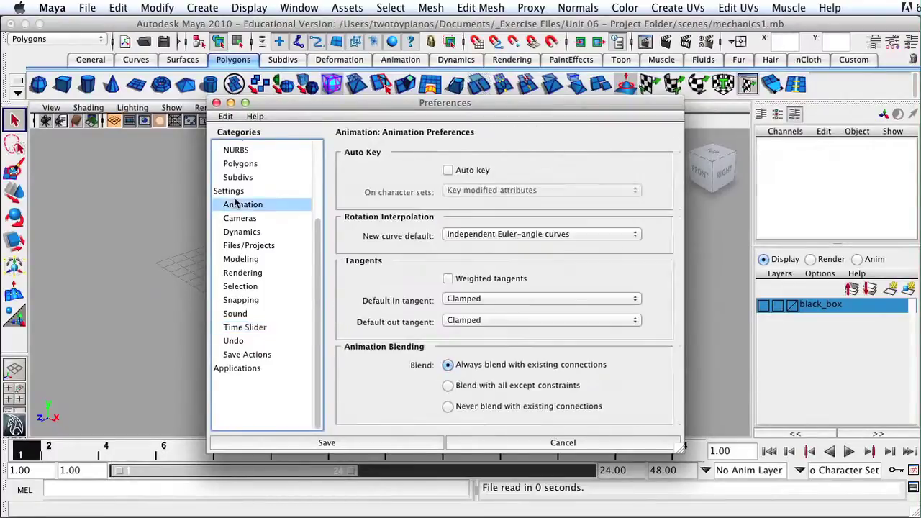
pyautogui.click(448, 279)
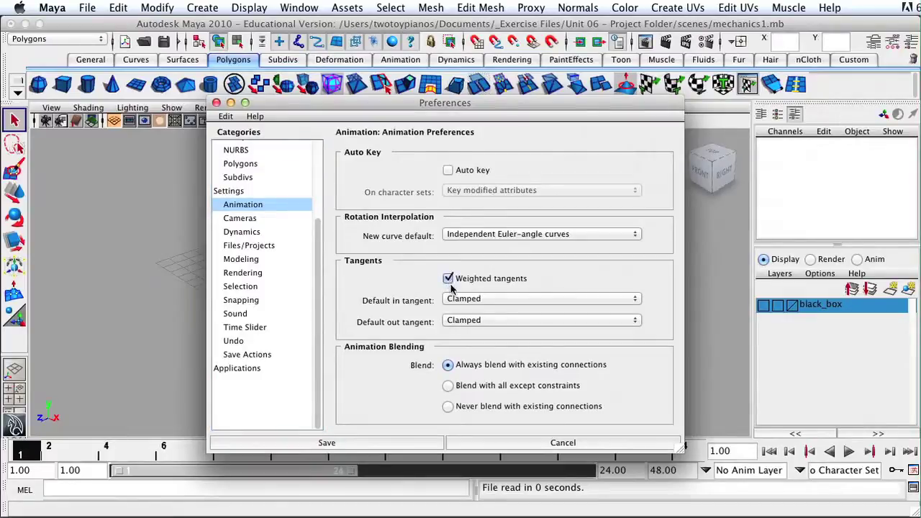
pyautogui.click(575, 303)
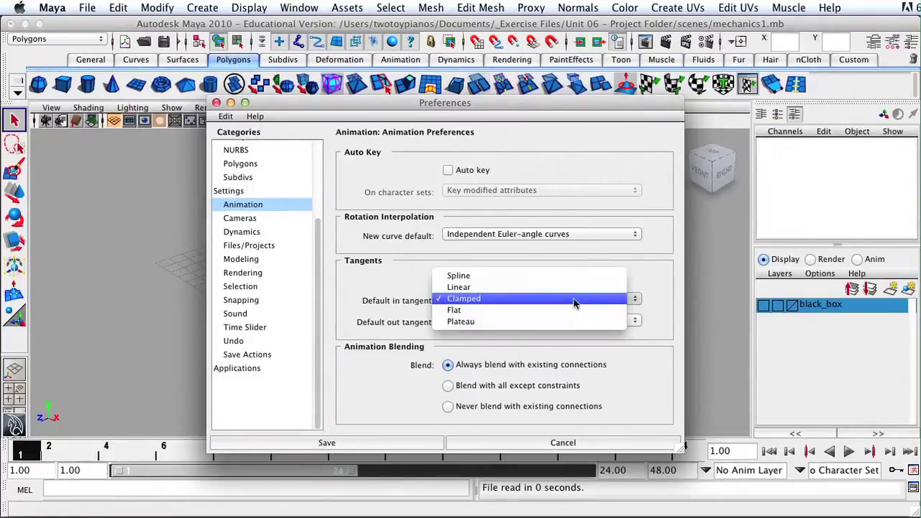
pyautogui.click(571, 293)
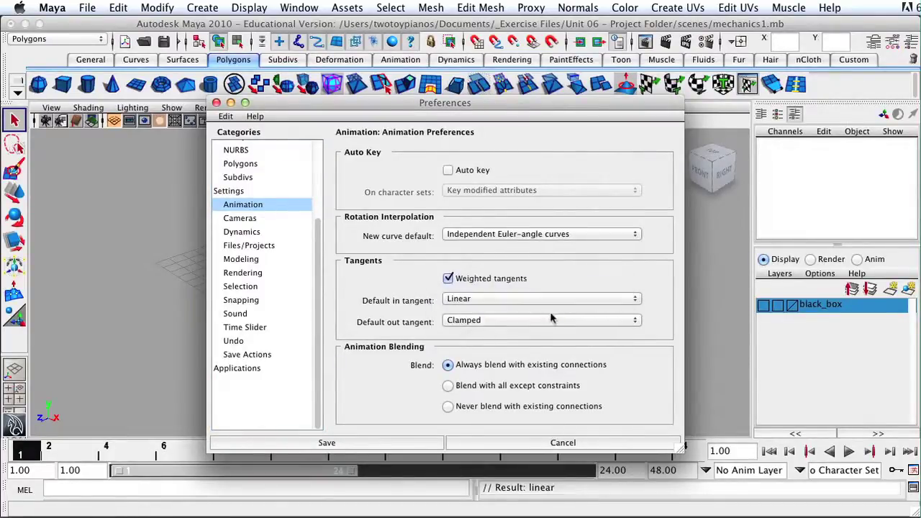
pyautogui.click(526, 321)
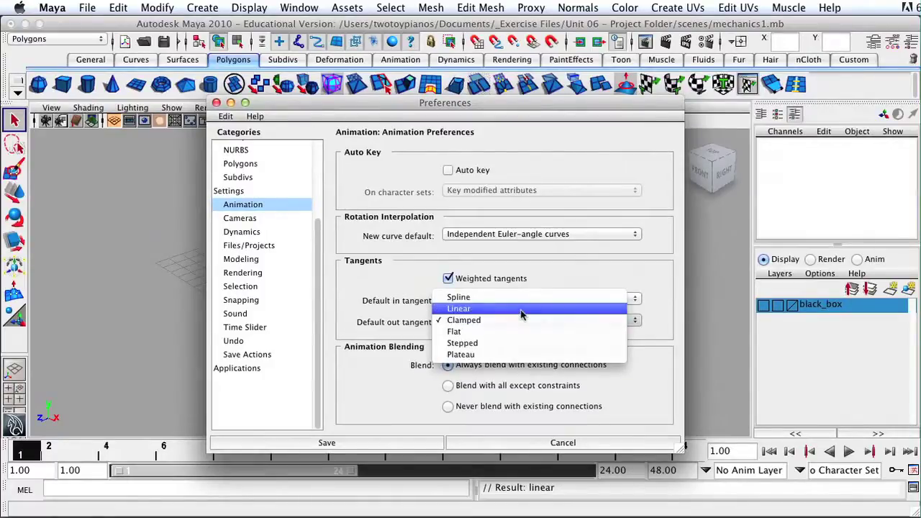
pyautogui.click(522, 311)
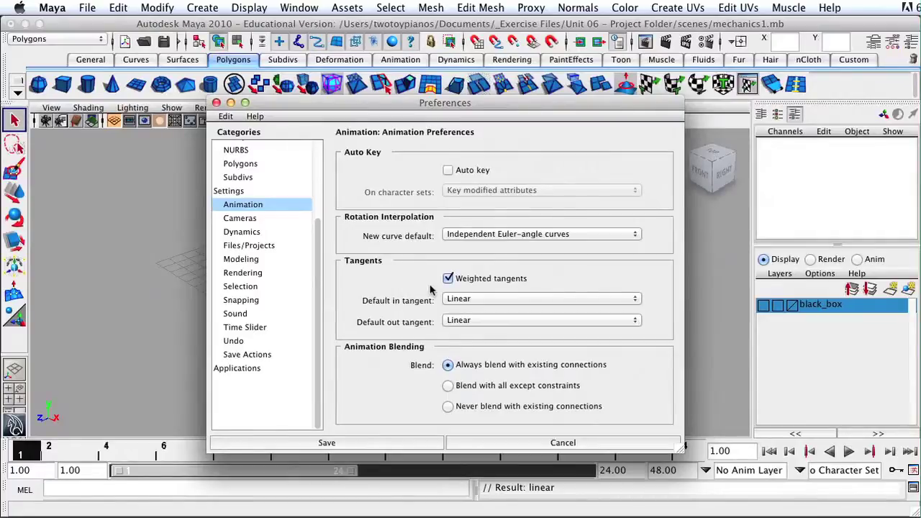
pyautogui.click(368, 443)
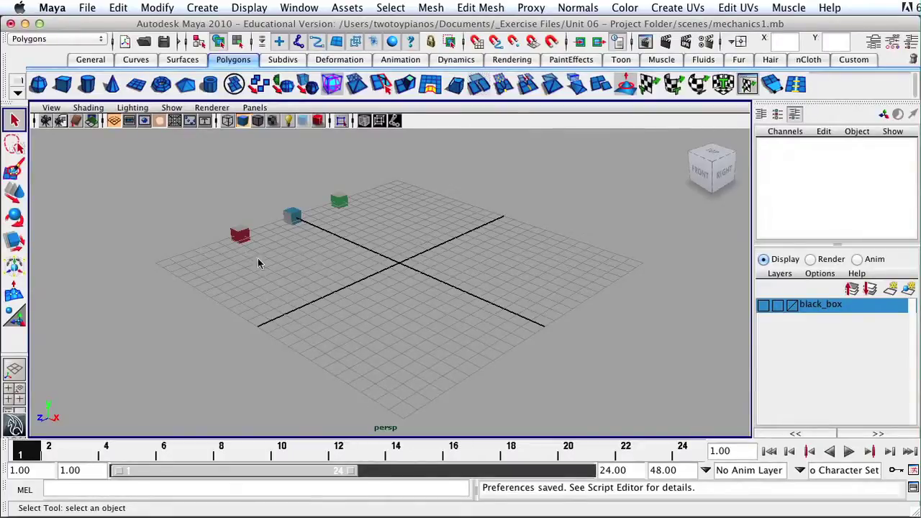
# - Marquee-select the red cube and switch to the Move tool
pyautogui.moveTo(212, 195); pyautogui.dragTo(263, 269)
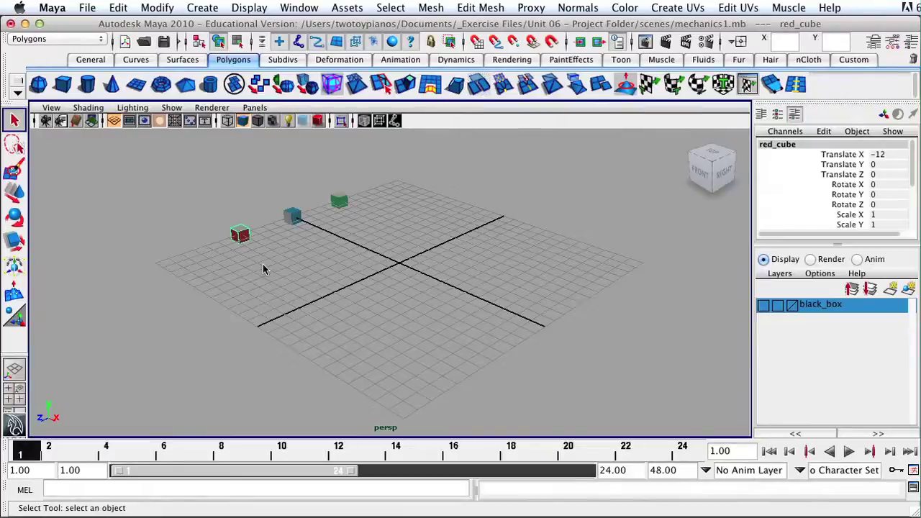
pyautogui.press('w')
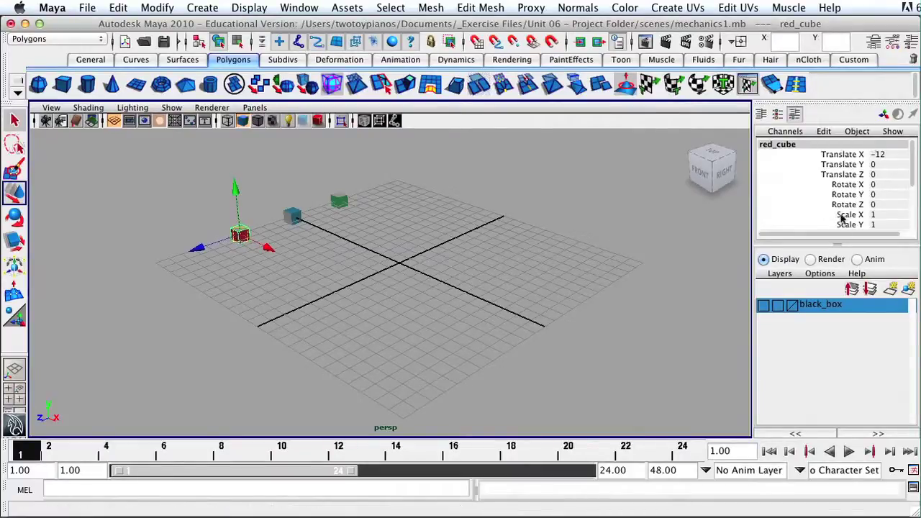
# - Key the red cube's Translate X at -12 on frame 1
pyautogui.click(845, 155)
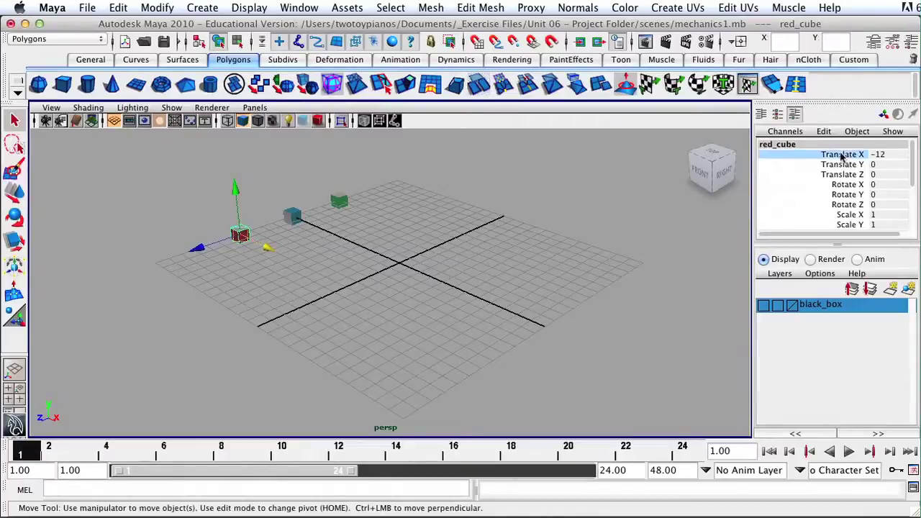
pyautogui.rightClick(825, 158)
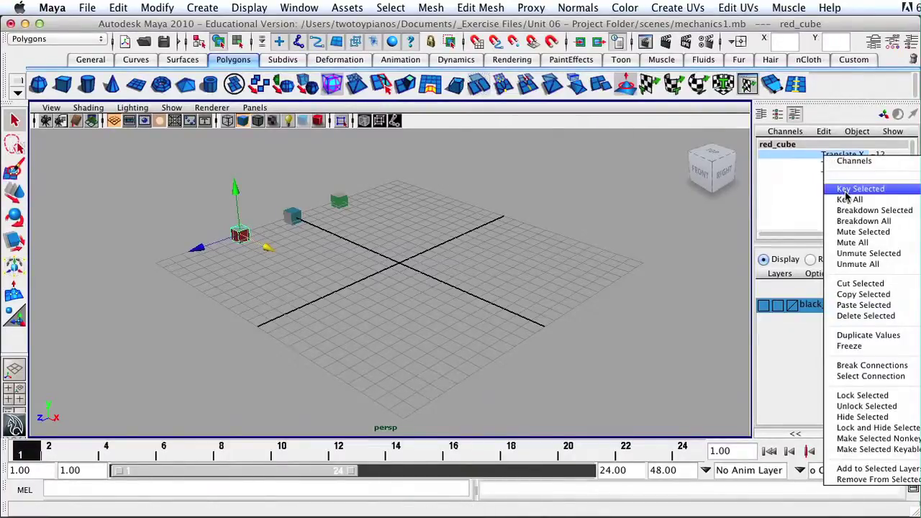
pyautogui.click(847, 190)
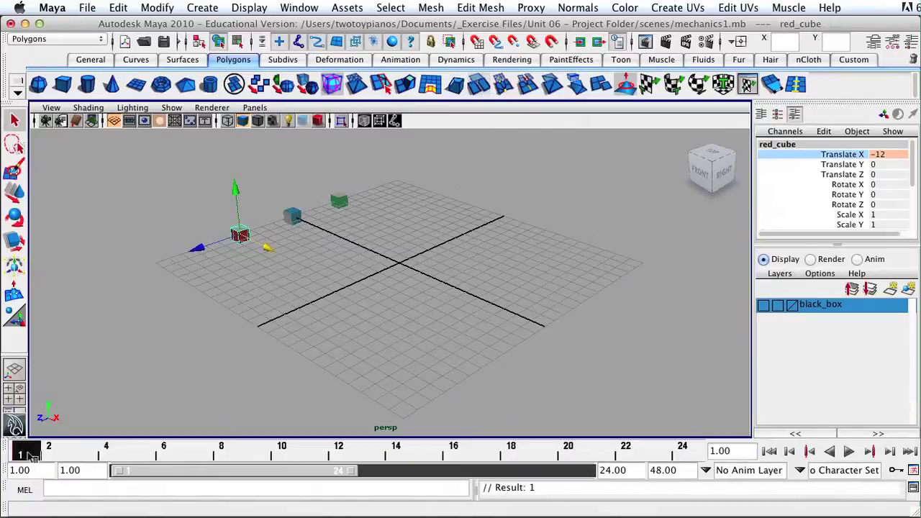
# - Go to frame 24 and drag the red cube along X to 11.991
pyautogui.moveTo(33, 458); pyautogui.dragTo(61, 455)
pyautogui.click(63, 454)
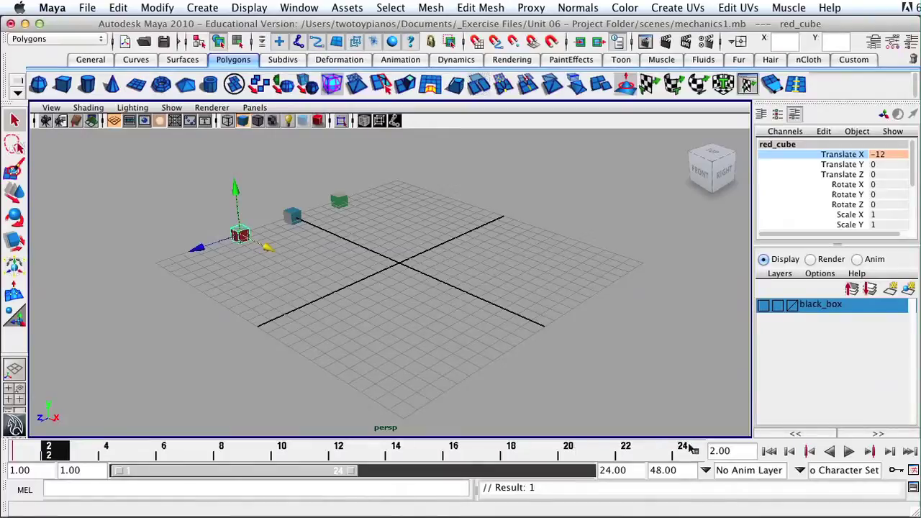
pyautogui.click(22, 452)
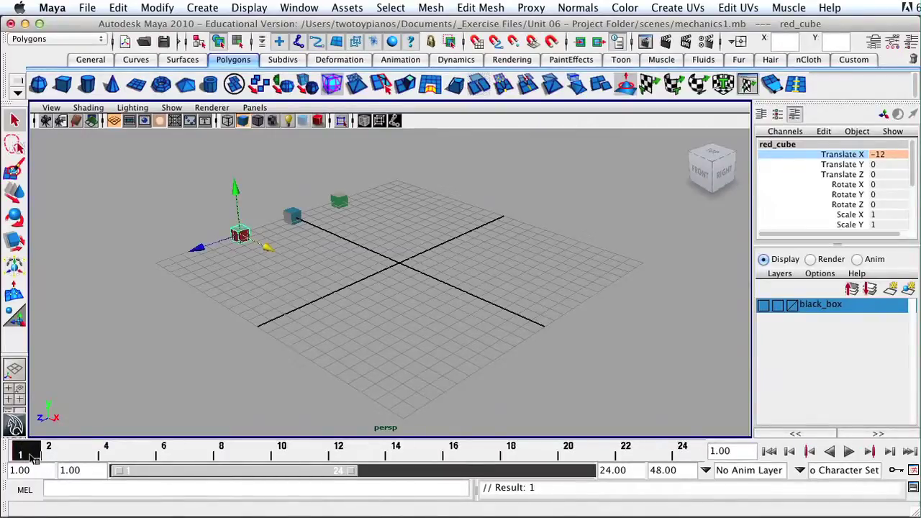
pyautogui.hotkey('alt', 'v')
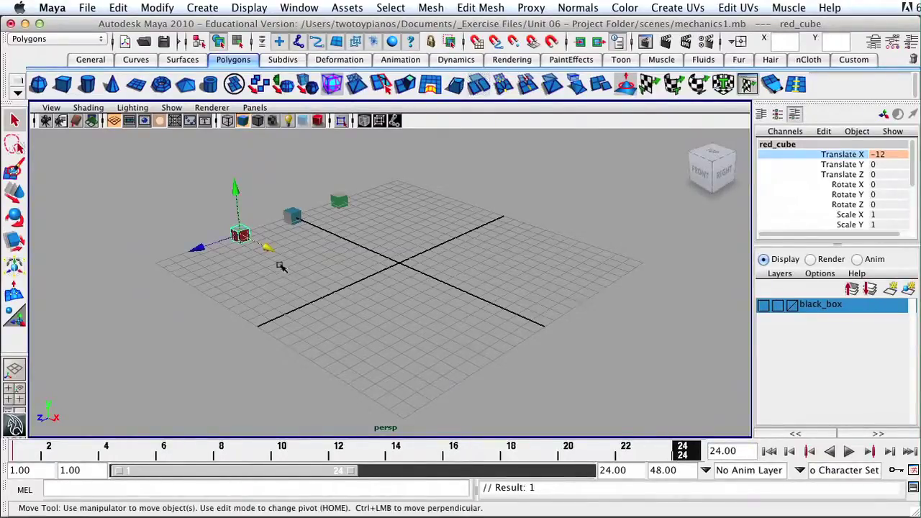
pyautogui.moveTo(268, 250); pyautogui.dragTo(530, 418)
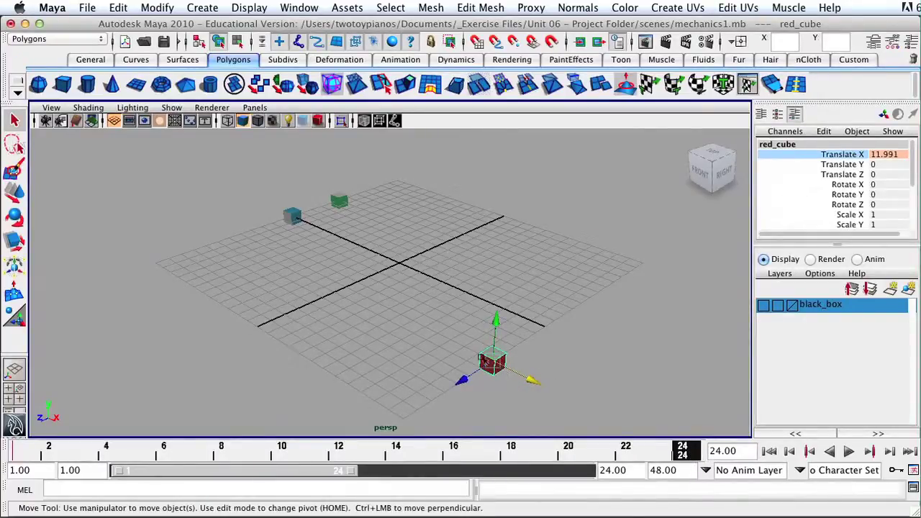
# - Key the red cube's Translate X at frame 24, play back the slide, and rewind to frame 1
pyautogui.rightClick(826, 158)
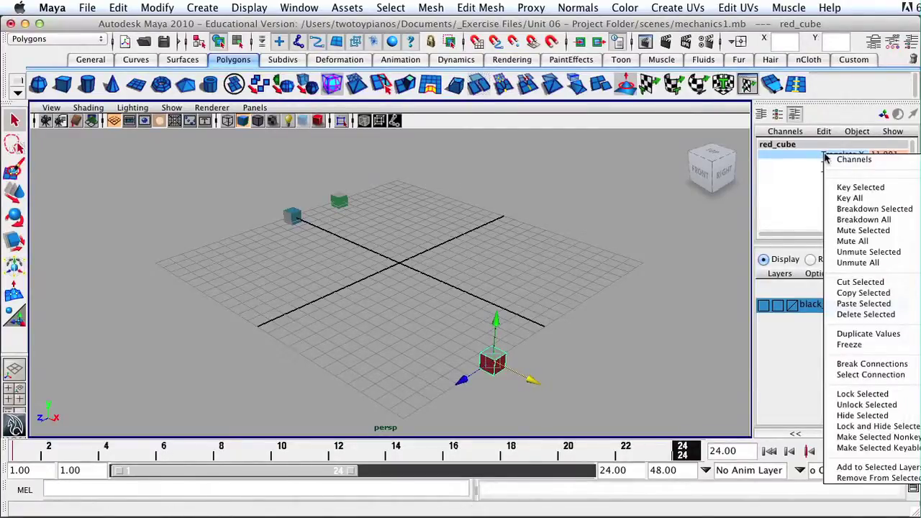
pyautogui.click(850, 189)
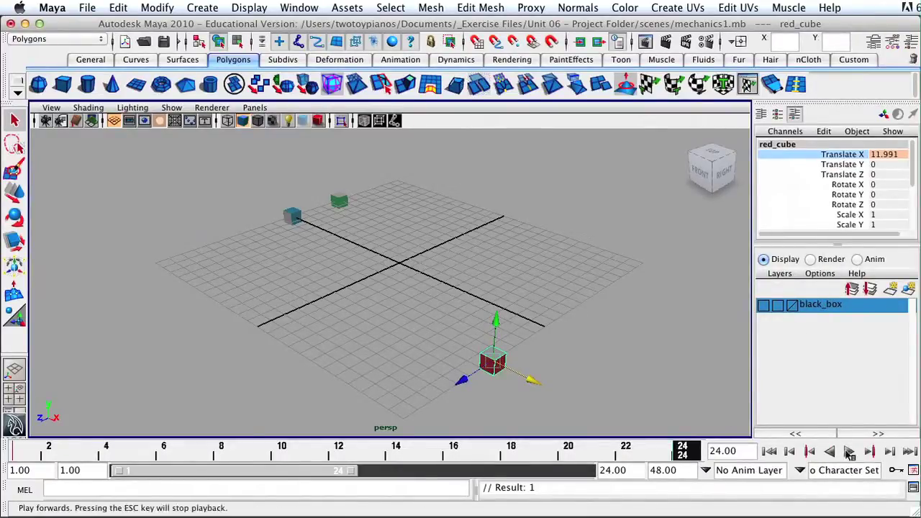
pyautogui.click(849, 451)
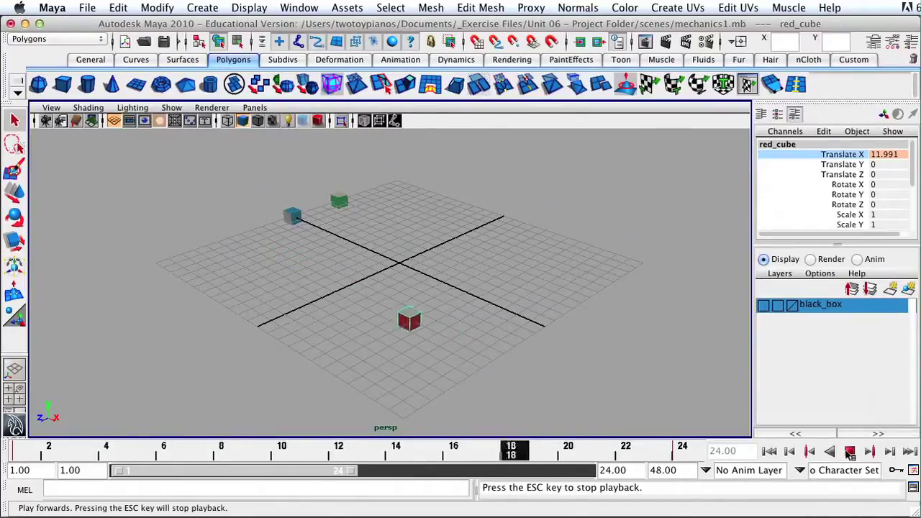
pyautogui.press('Escape')
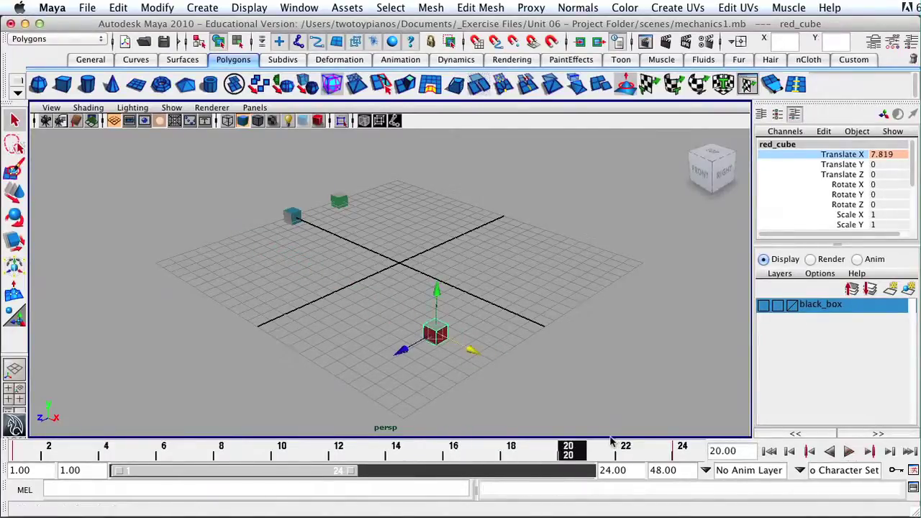
pyautogui.moveTo(574, 448); pyautogui.dragTo(17, 445)
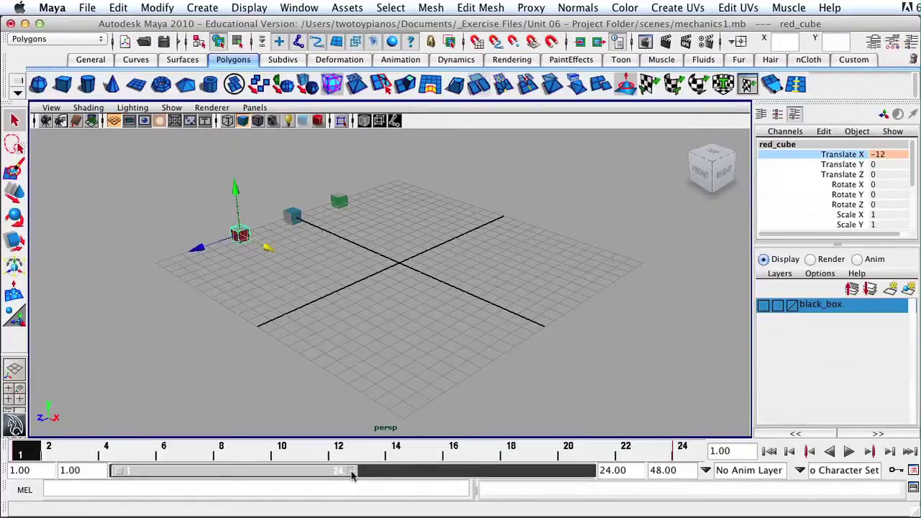
# - Extend the playback range to 48 and key the blue cube's Translate X at frame 1
pyautogui.moveTo(352, 472); pyautogui.dragTo(594, 472)
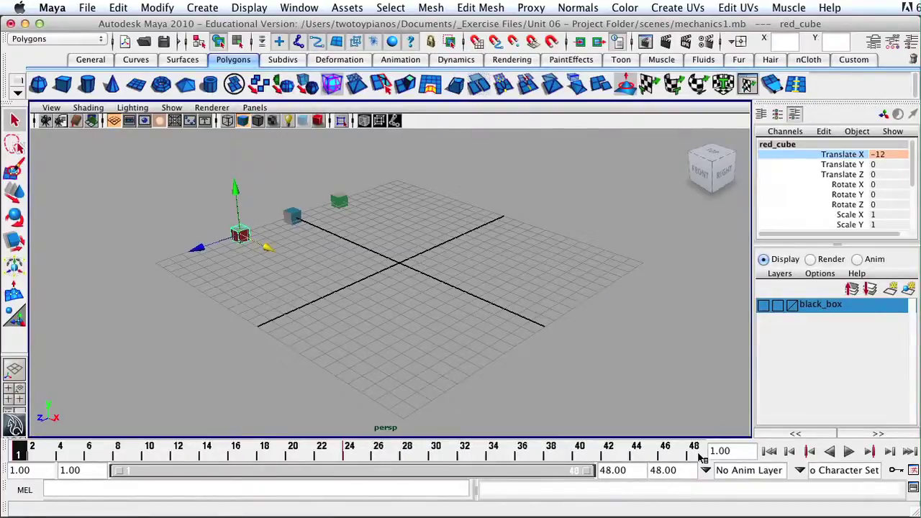
pyautogui.moveTo(273, 192); pyautogui.dragTo(310, 242)
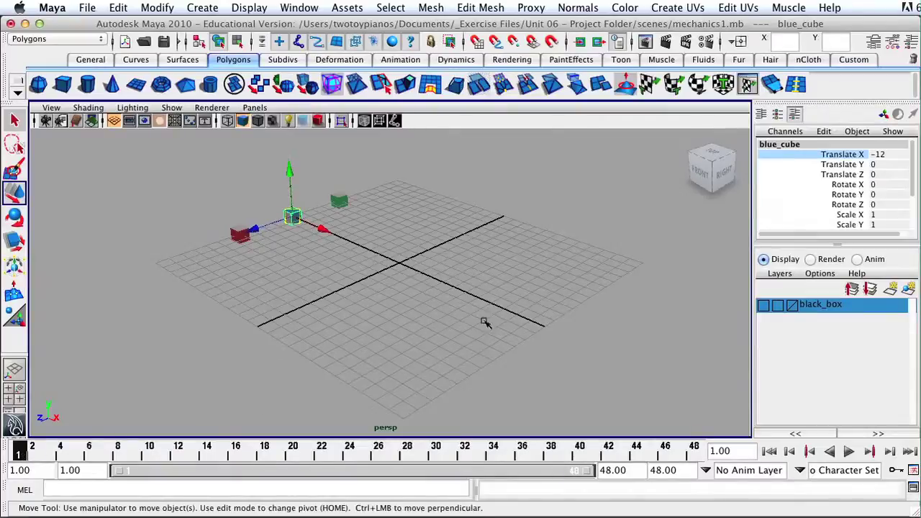
pyautogui.rightClick(827, 160)
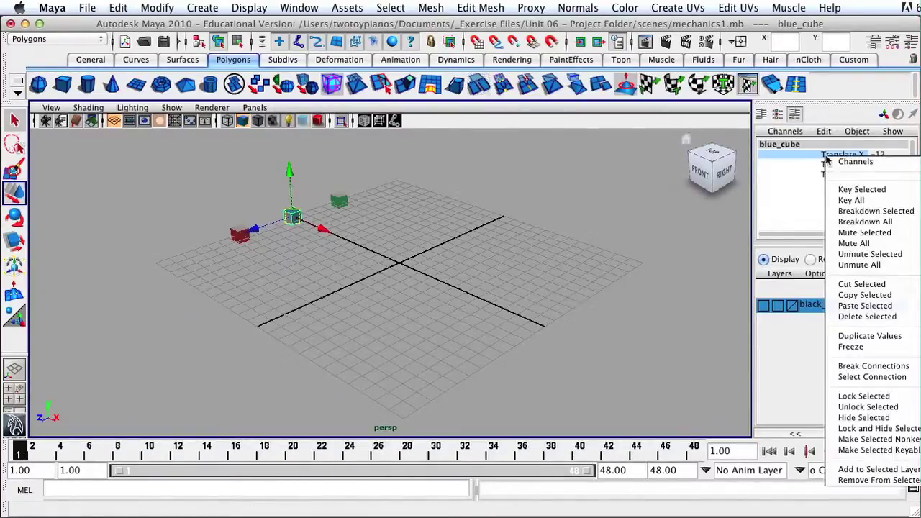
pyautogui.click(839, 192)
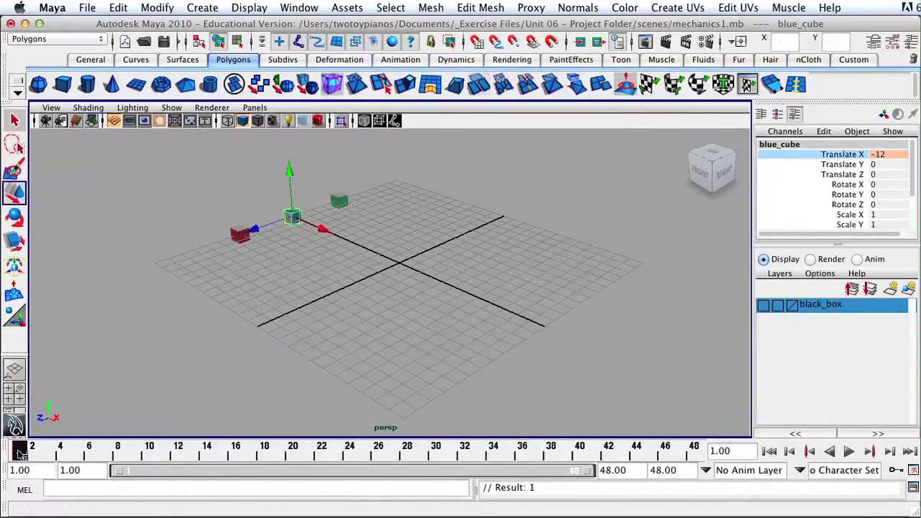
# - At frame 48, move the blue cube to X 11.913 and key Translate X
pyautogui.moveTo(20, 452); pyautogui.dragTo(718, 467)
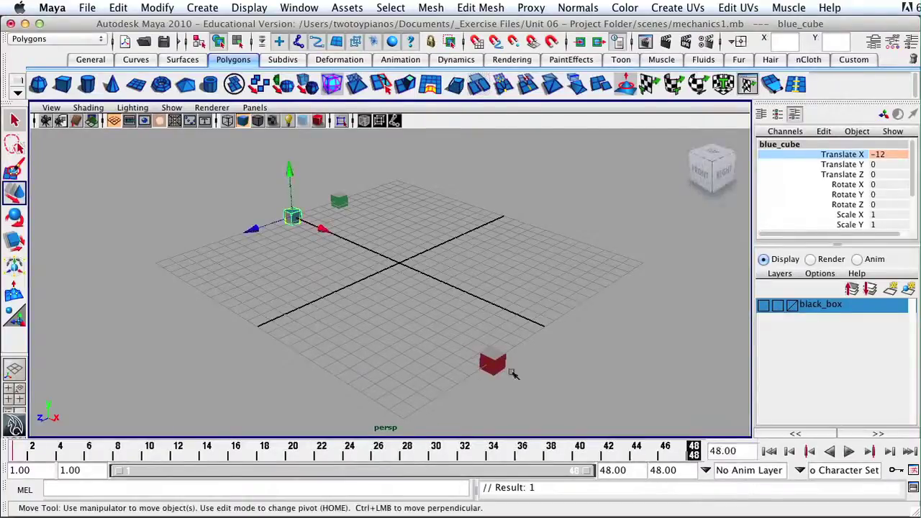
pyautogui.moveTo(314, 228); pyautogui.dragTo(580, 367)
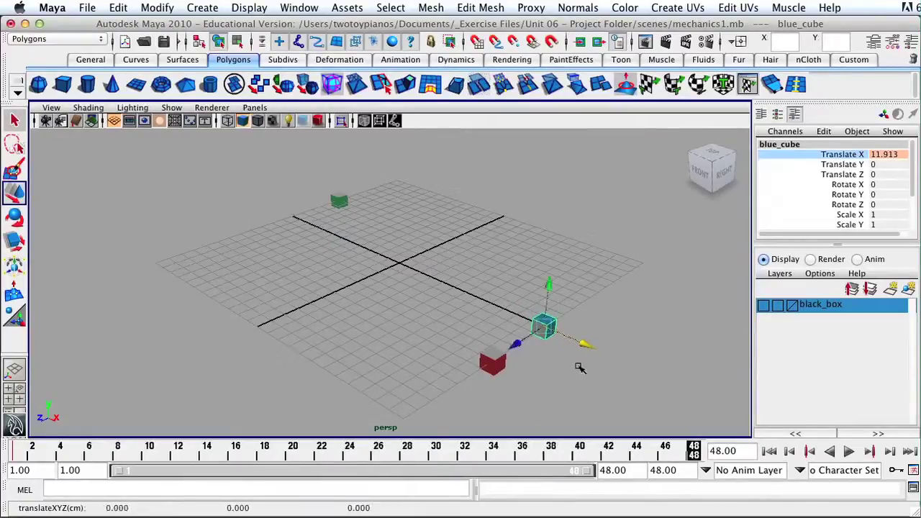
pyautogui.rightClick(827, 159)
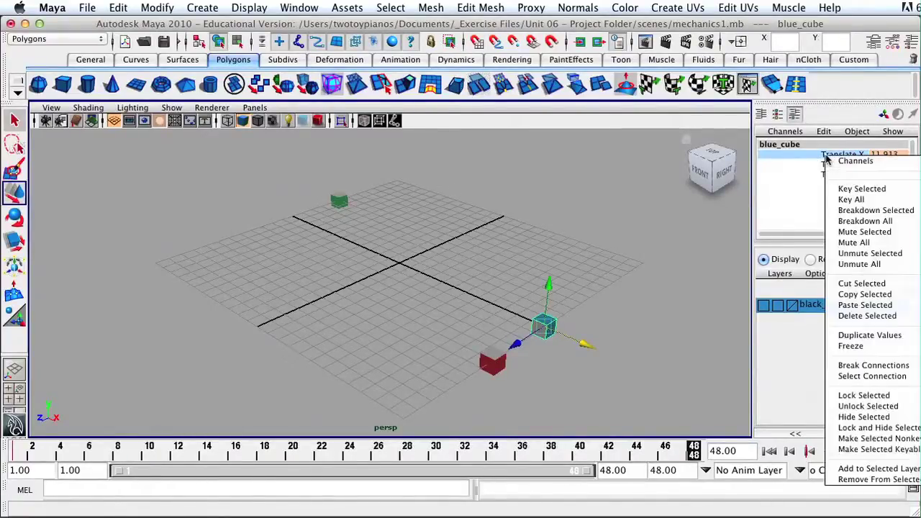
pyautogui.click(857, 188)
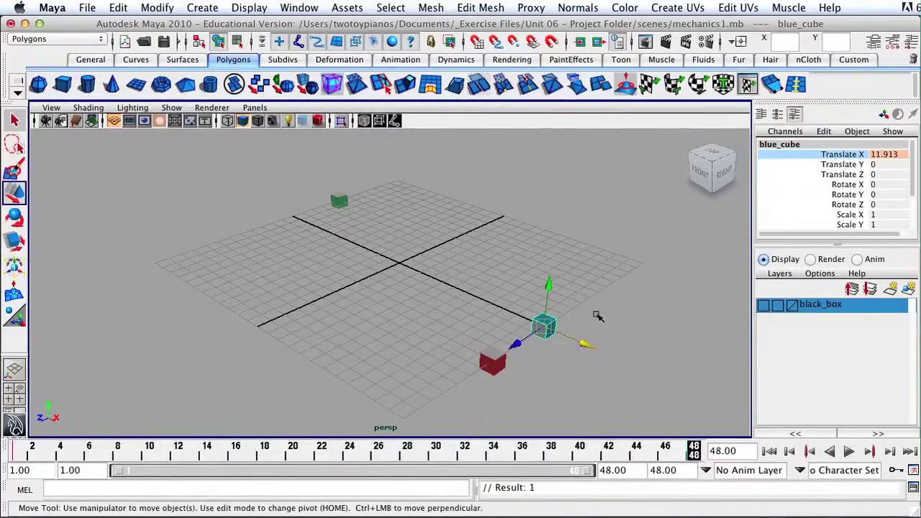
pyautogui.click(849, 451)
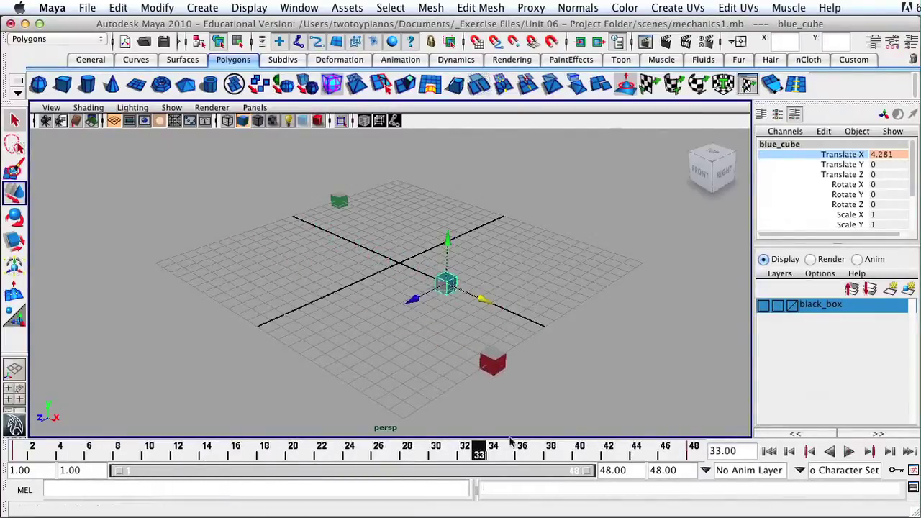
pyautogui.press('Escape')
pyautogui.hotkey('alt', 'shift', 'v')
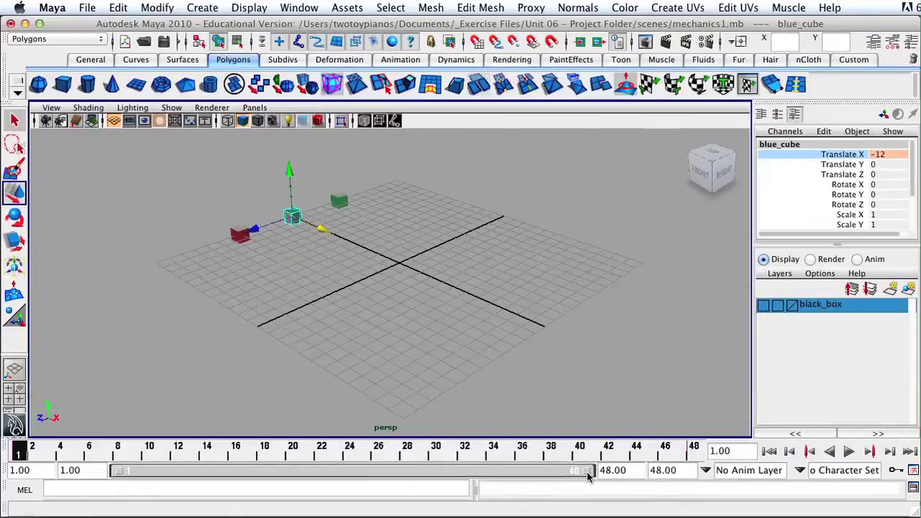
# - Set the end time and playback range to 72, then select the green cube
pyautogui.doubleClick(677, 470)
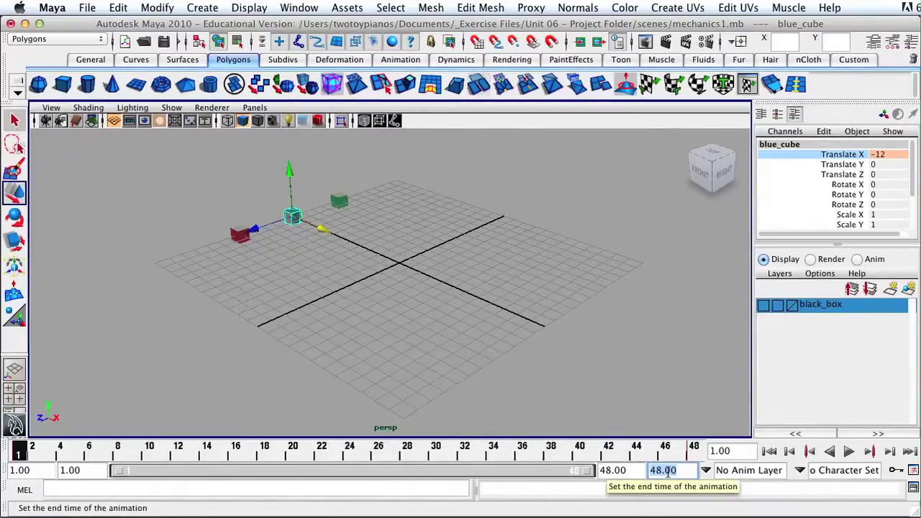
pyautogui.write('72')
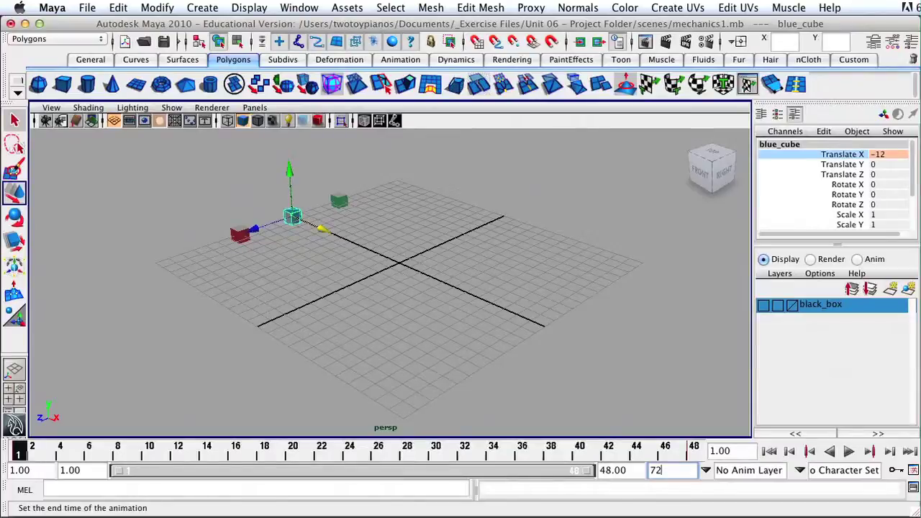
pyautogui.press('Return')
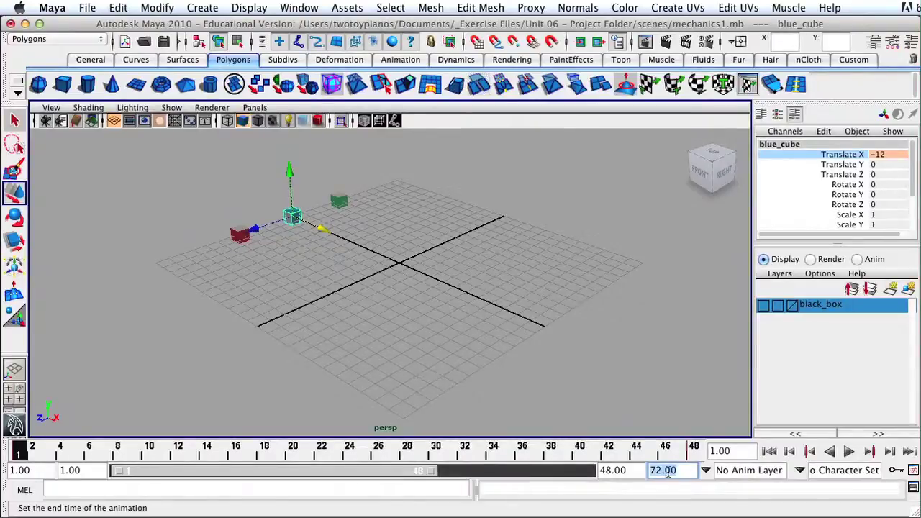
pyautogui.moveTo(431, 472); pyautogui.dragTo(584, 471)
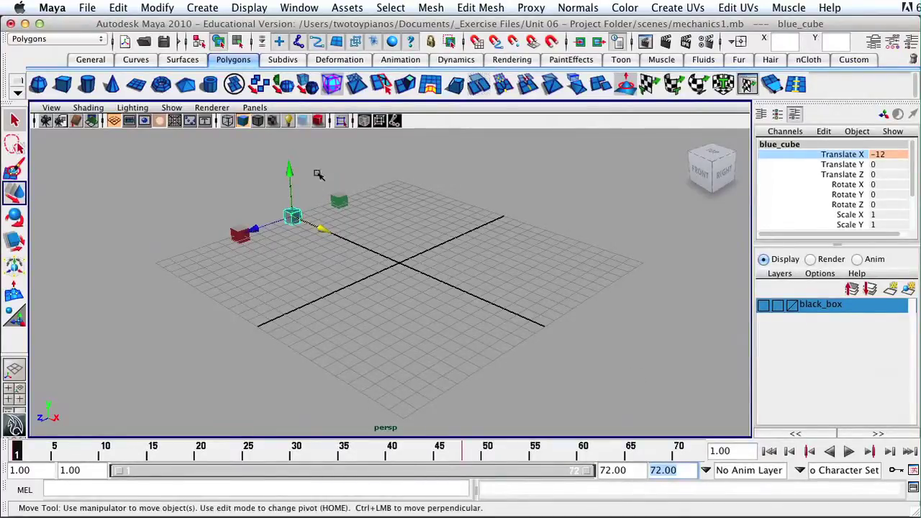
pyautogui.moveTo(318, 175); pyautogui.dragTo(367, 221)
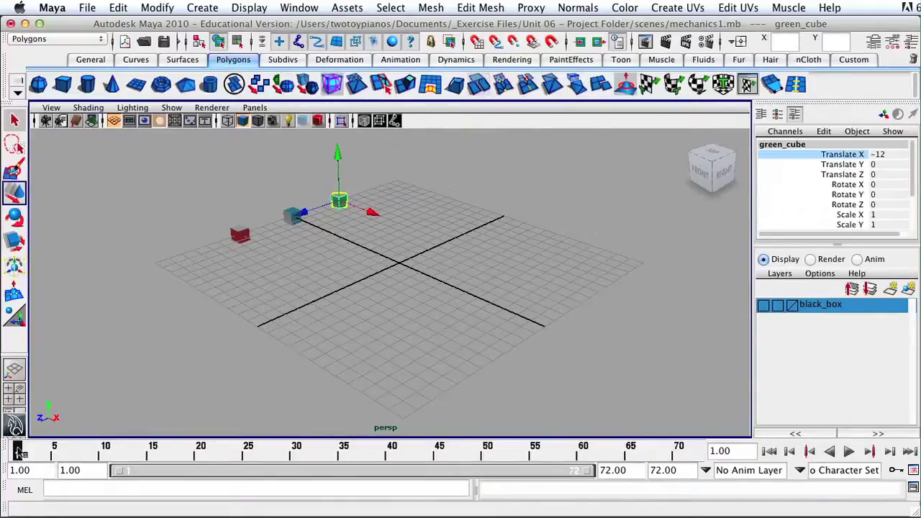
# - Key the green cube's Translate X at -12 on frame 1 and 11.967 on frame 72
pyautogui.rightClick(825, 158)
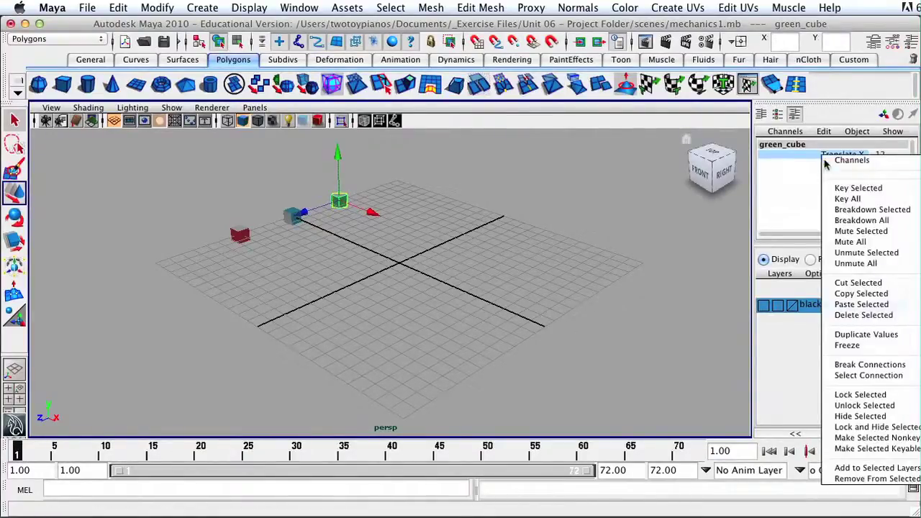
pyautogui.click(836, 188)
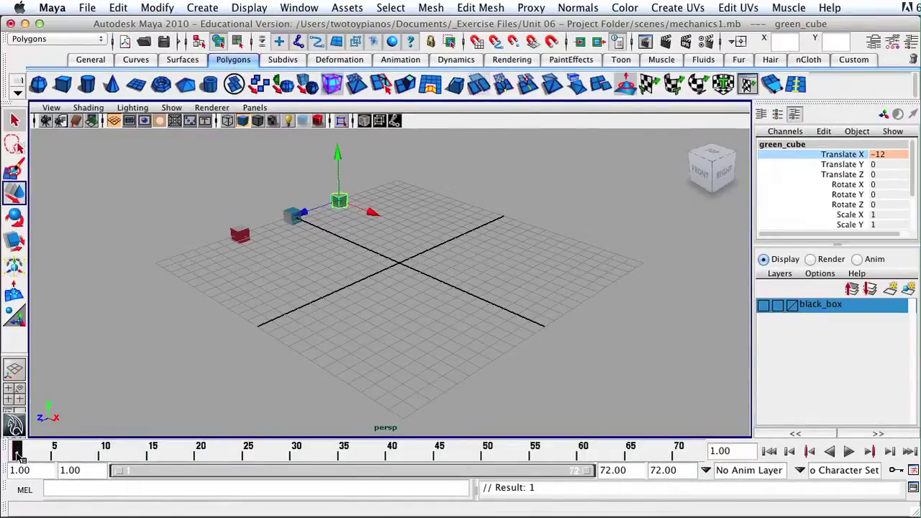
pyautogui.moveTo(18, 455); pyautogui.dragTo(723, 464)
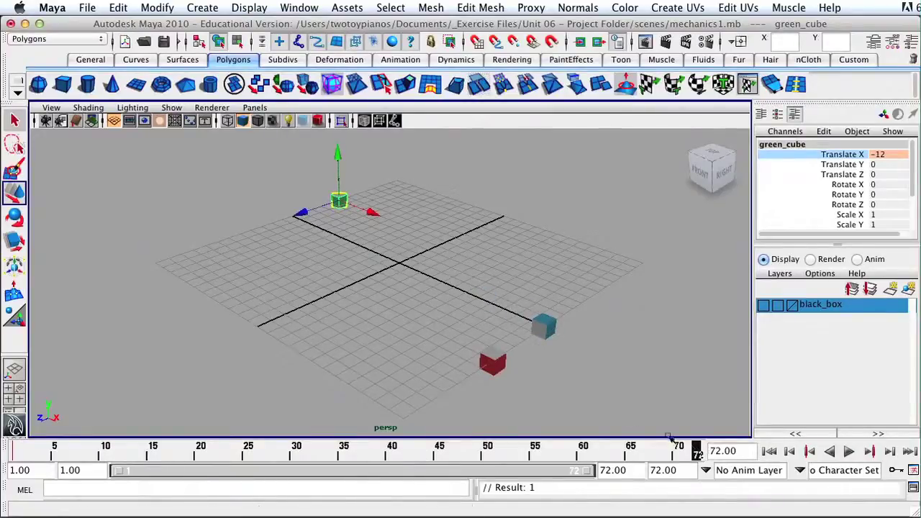
pyautogui.moveTo(366, 211); pyautogui.dragTo(630, 331)
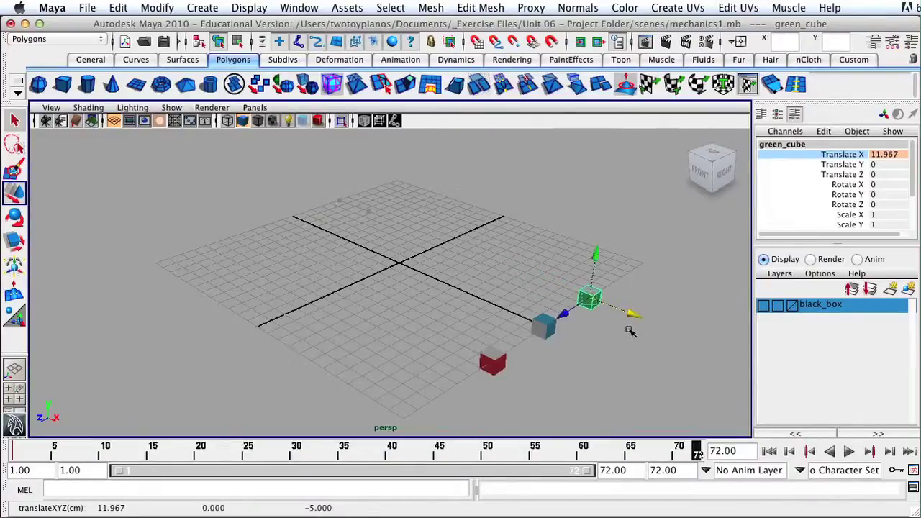
pyautogui.rightClick(829, 159)
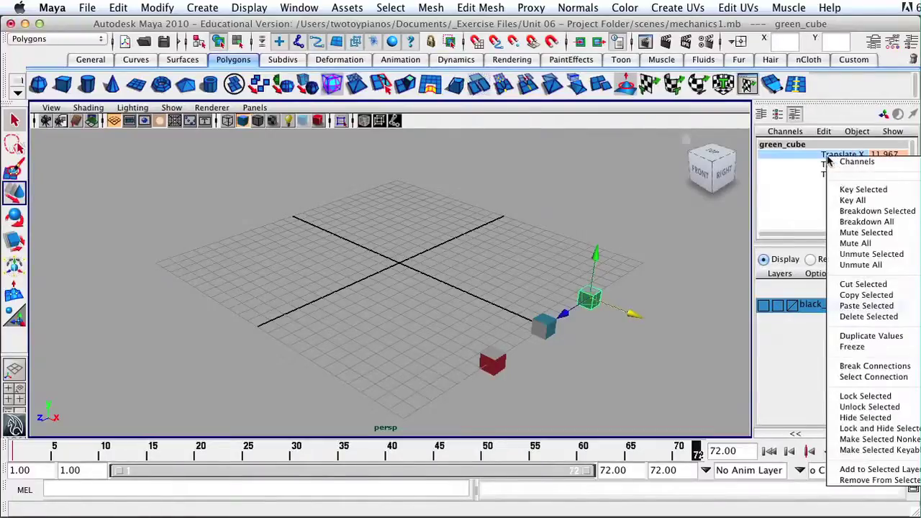
pyautogui.click(844, 190)
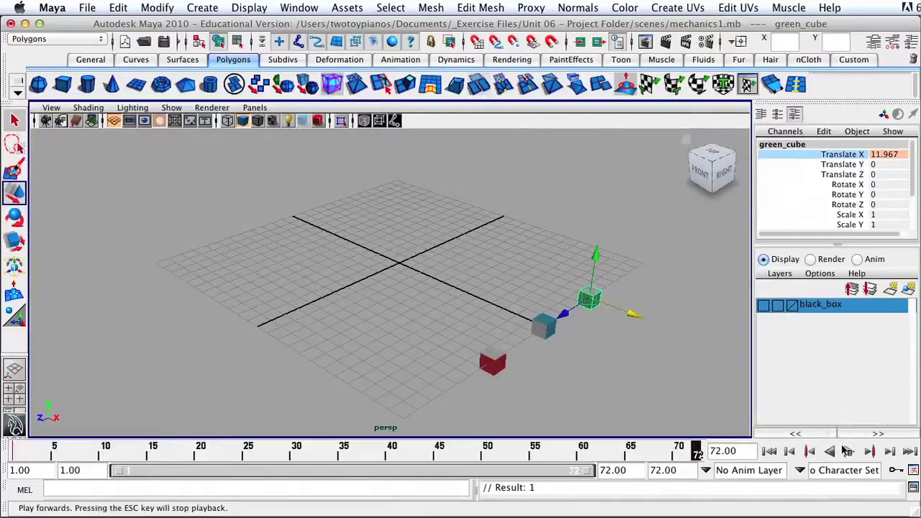
pyautogui.click(849, 451)
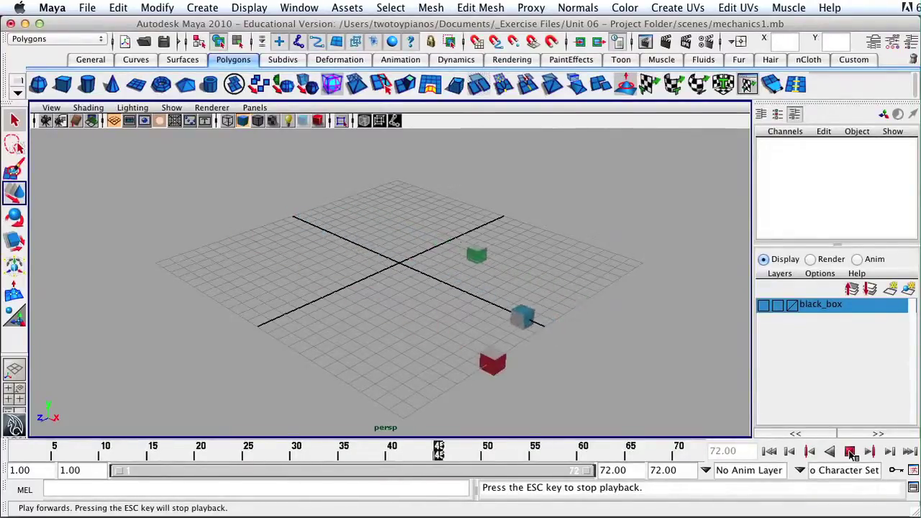
pyautogui.click(850, 452)
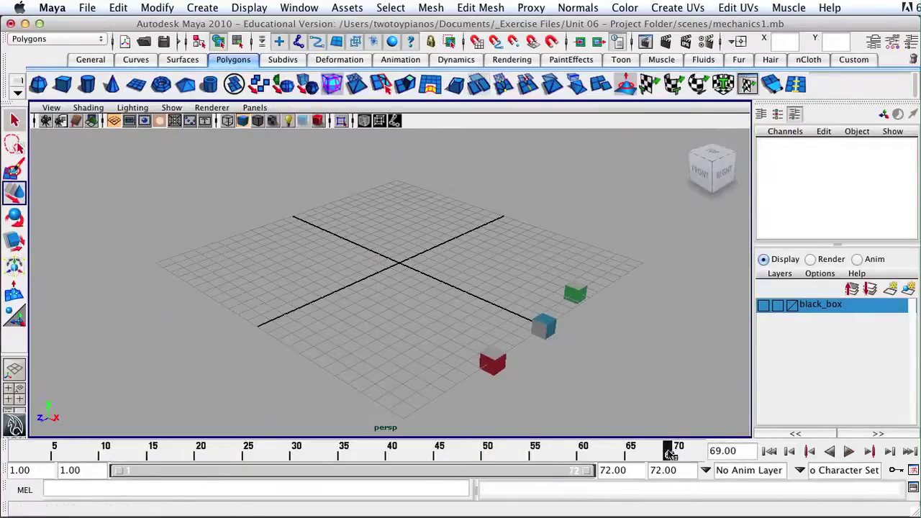
pyautogui.click(387, 451)
pyautogui.moveTo(387, 452); pyautogui.dragTo(696, 450)
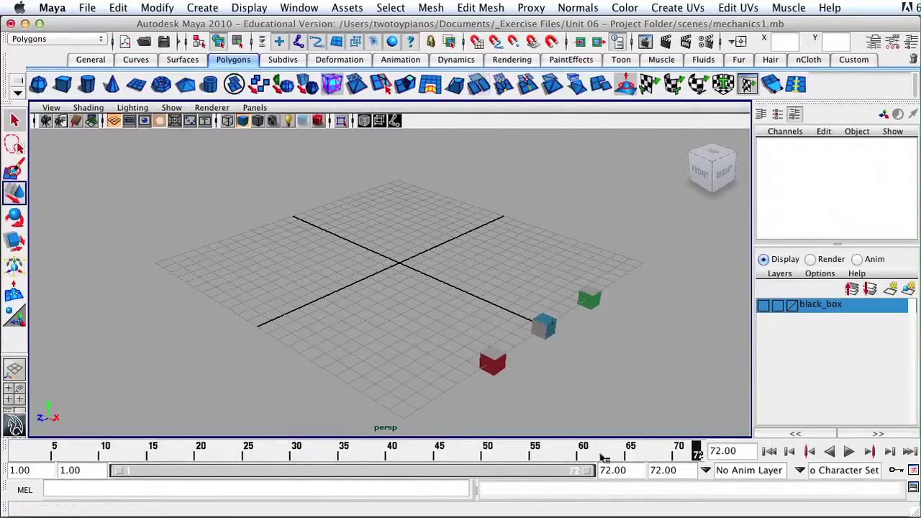
pyautogui.hotkey('alt', 'v')
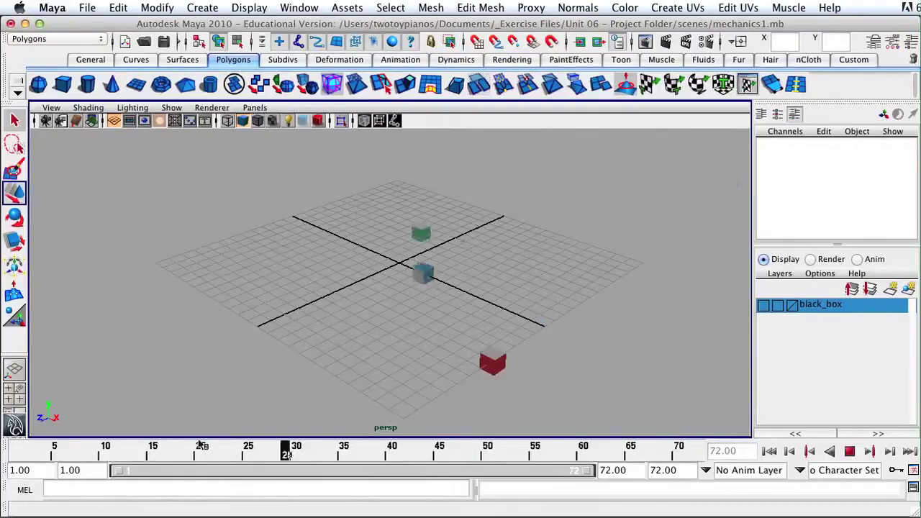
pyautogui.hotkey('alt', 'v')
pyautogui.moveTo(212, 204); pyautogui.dragTo(264, 270)
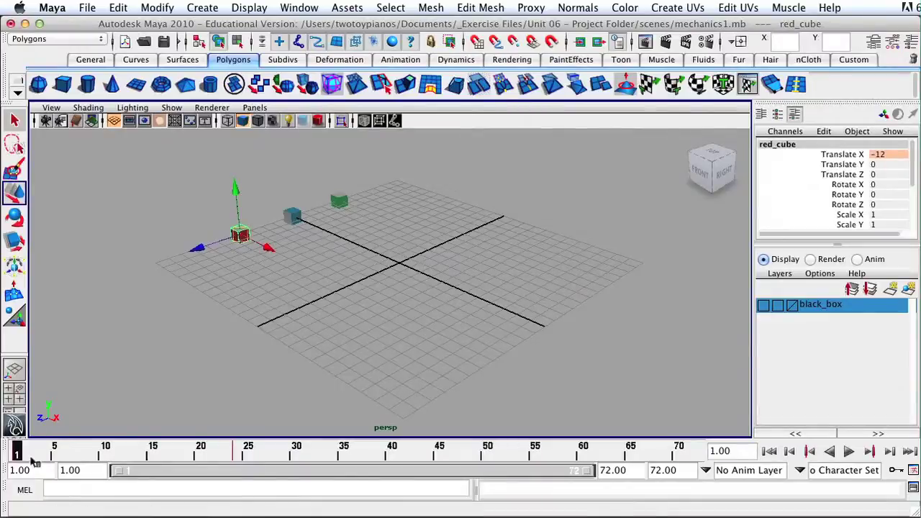
# - Stop at frame 48, slide the red cube back to X -11.961, and key Translate X
pyautogui.moveTo(18, 455); pyautogui.dragTo(243, 464)
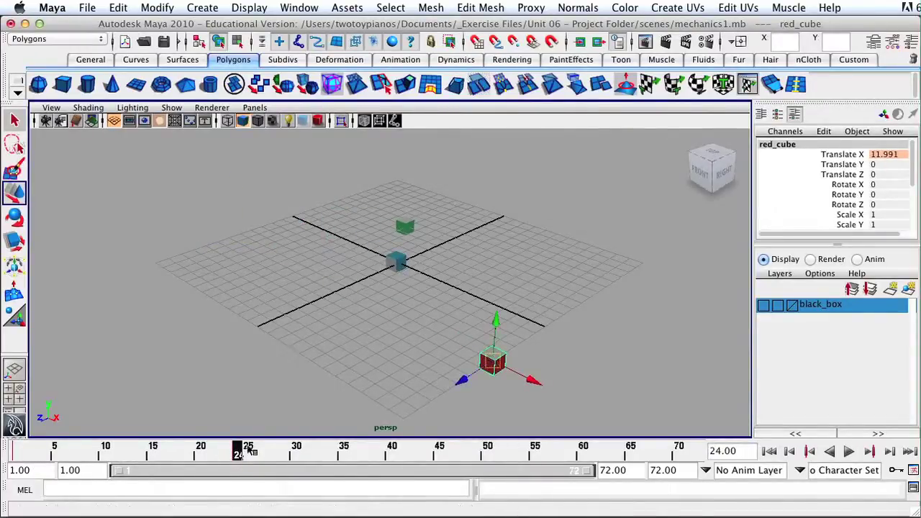
pyautogui.hotkey('alt', 'v')
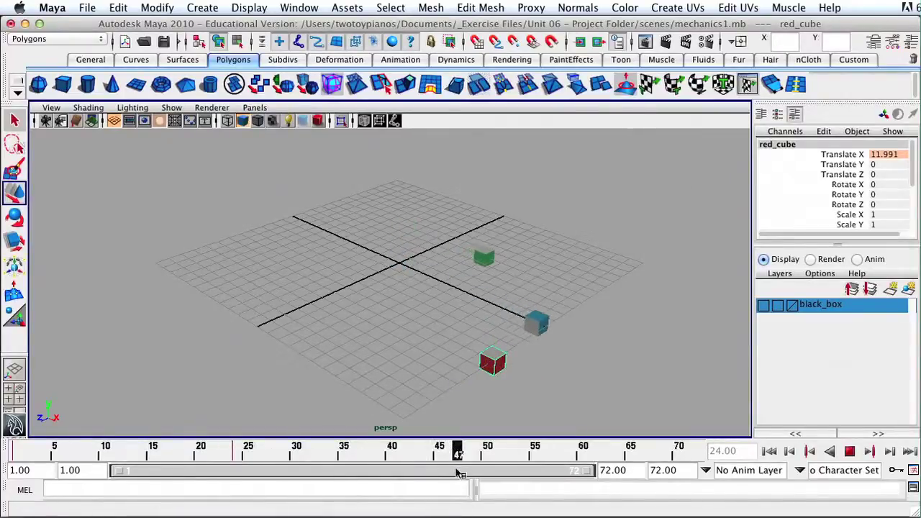
pyautogui.hotkey('alt', 'v')
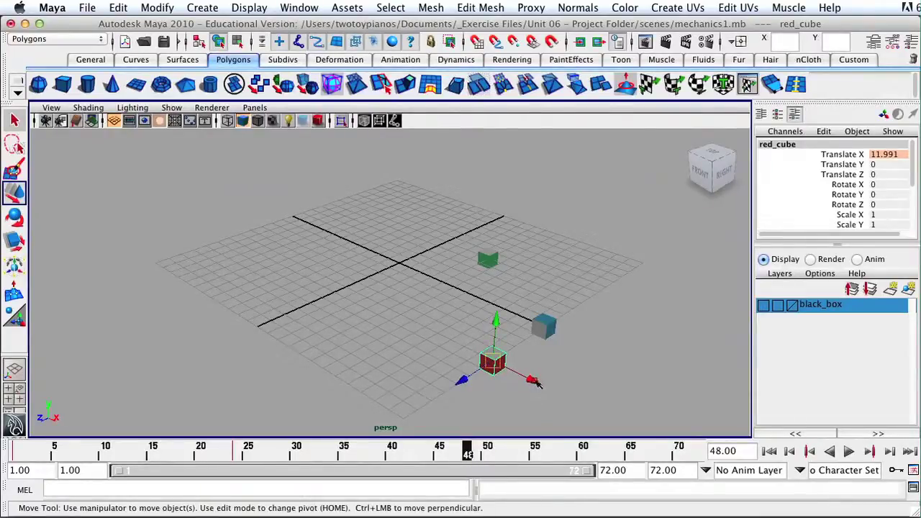
pyautogui.moveTo(536, 383); pyautogui.dragTo(246, 276)
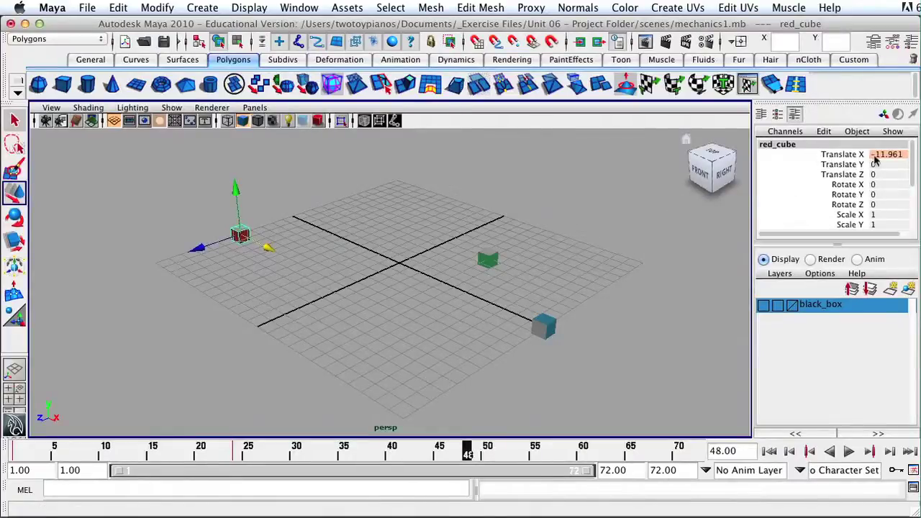
pyautogui.click(829, 157)
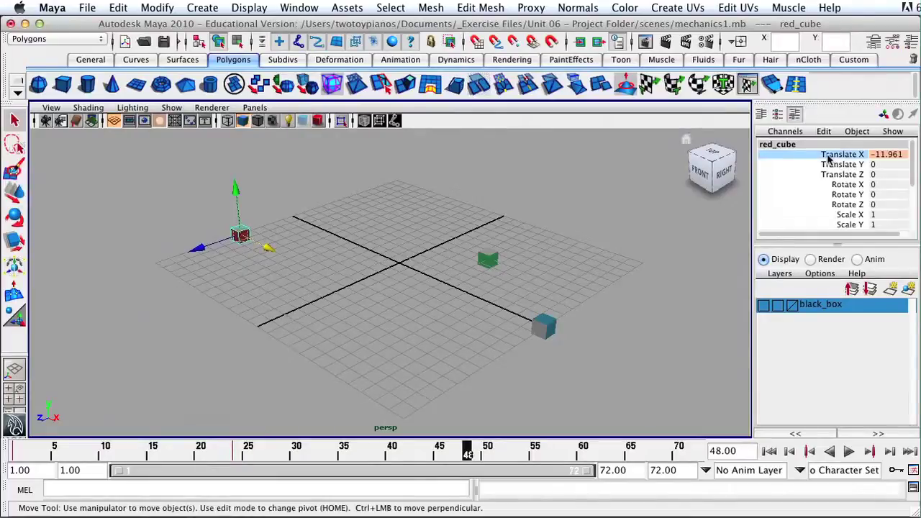
pyautogui.rightClick(822, 157)
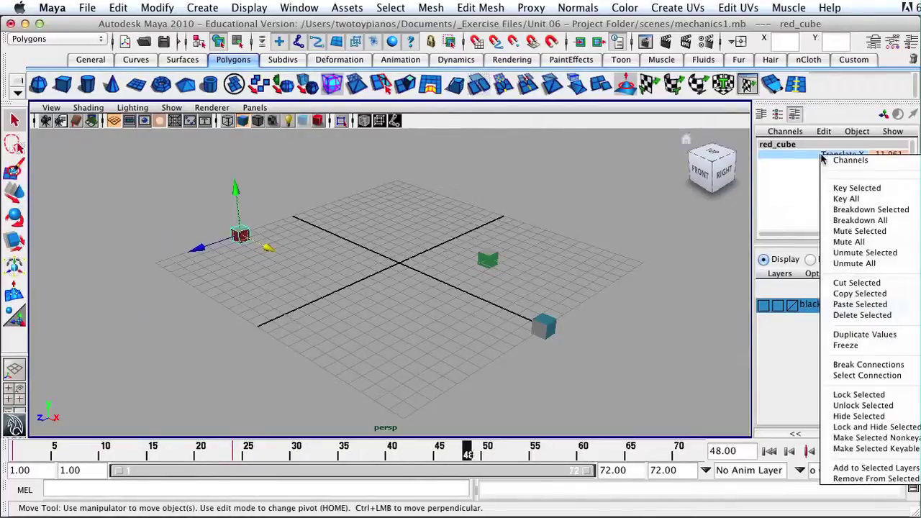
pyautogui.click(840, 187)
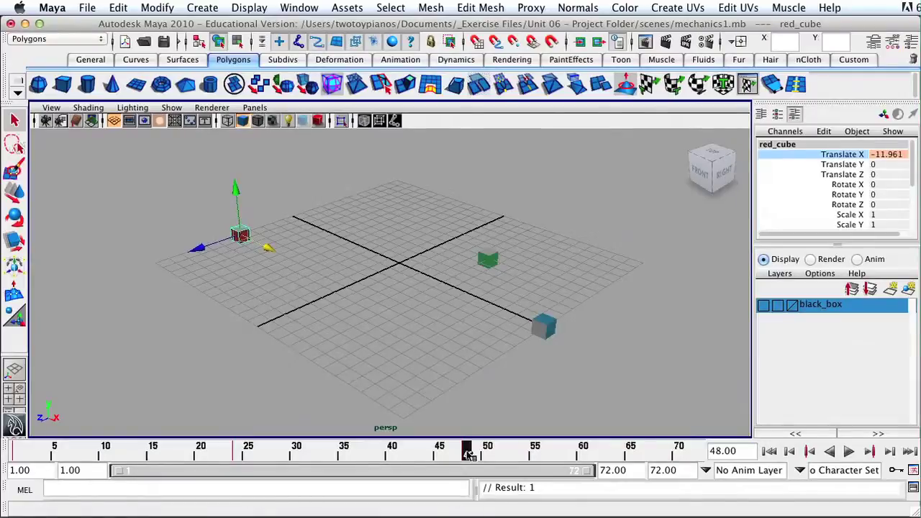
pyautogui.hotkey('alt', 'v')
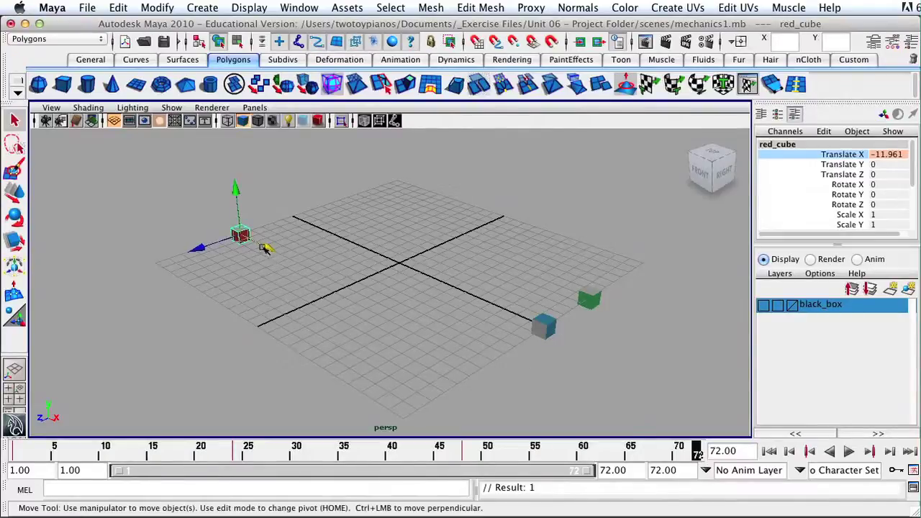
# - Key the red cube at X 12.021 on frame 72, replay, rewind, then select the blue cube
pyautogui.moveTo(267, 248); pyautogui.dragTo(536, 393)
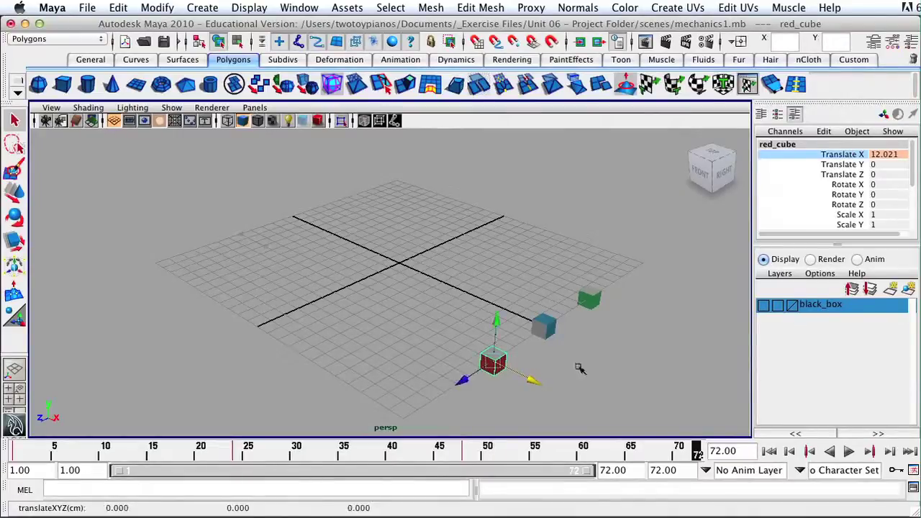
pyautogui.rightClick(828, 156)
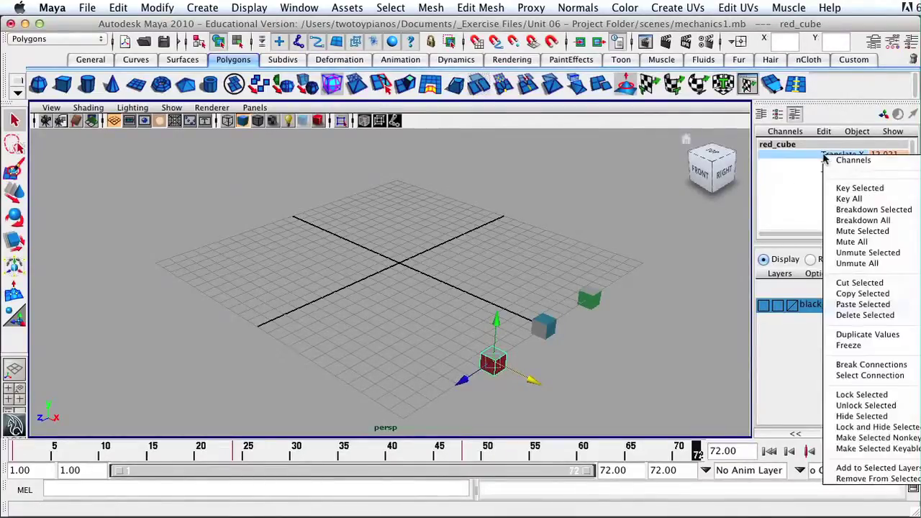
pyautogui.click(840, 190)
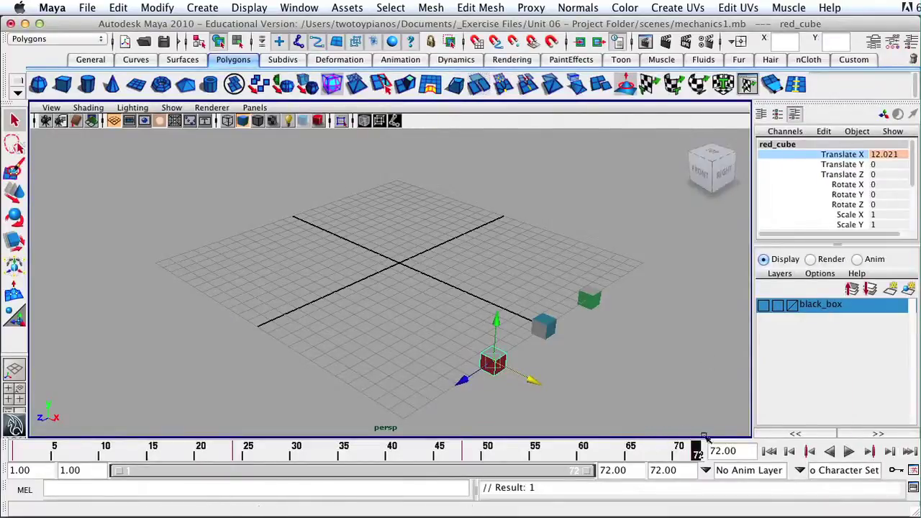
pyautogui.click(849, 451)
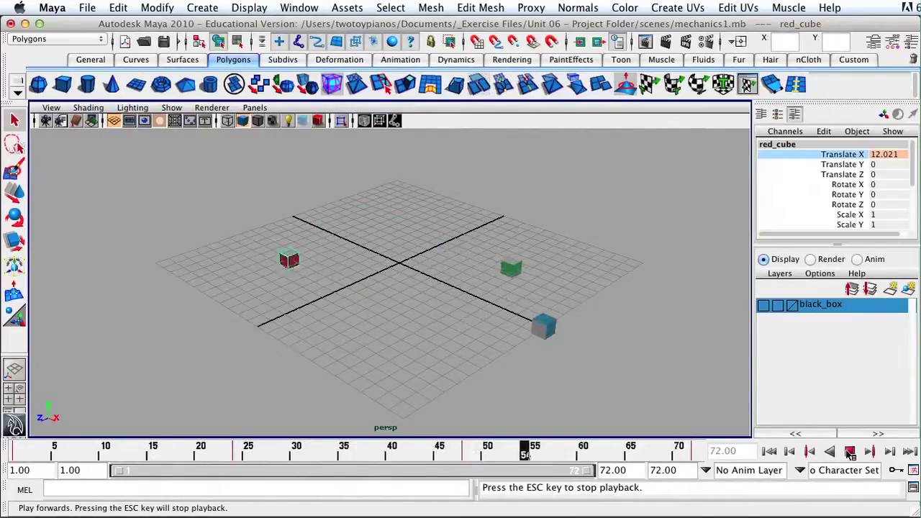
pyautogui.click(850, 452)
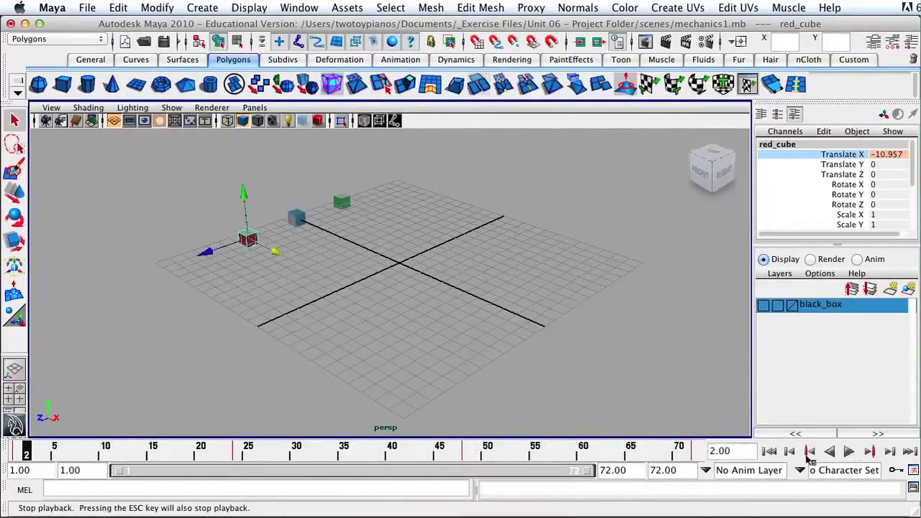
pyautogui.moveTo(503, 451); pyautogui.dragTo(18, 452)
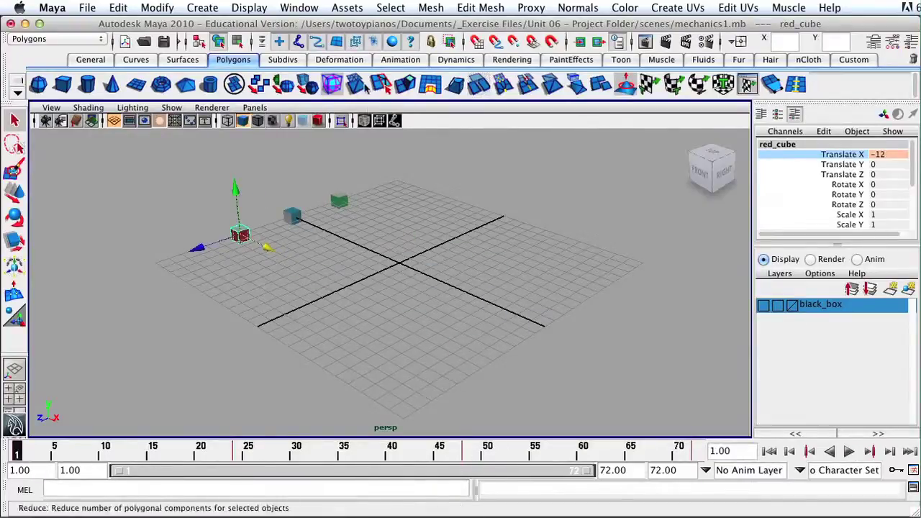
pyautogui.press('w')
pyautogui.moveTo(278, 195); pyautogui.dragTo(317, 245)
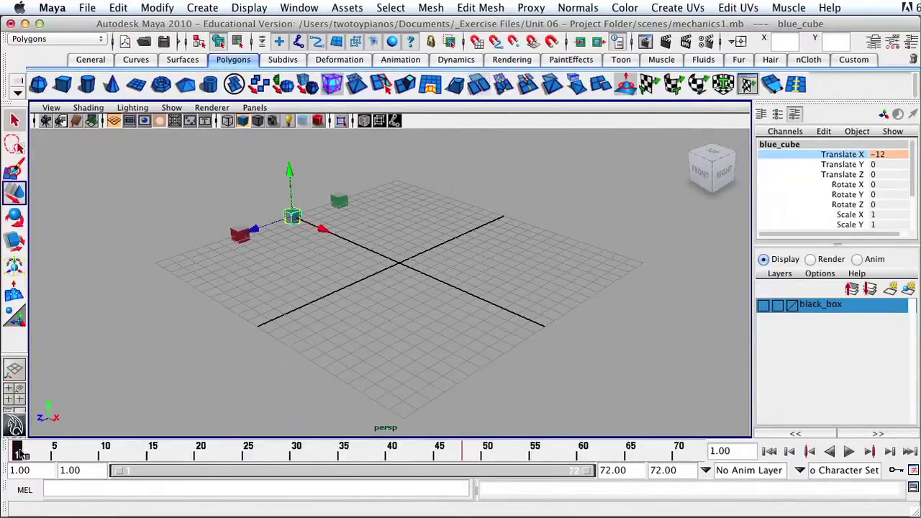
# - Preview the animation, then jump the time slider to frame 72
pyautogui.hotkey('alt', 'v')
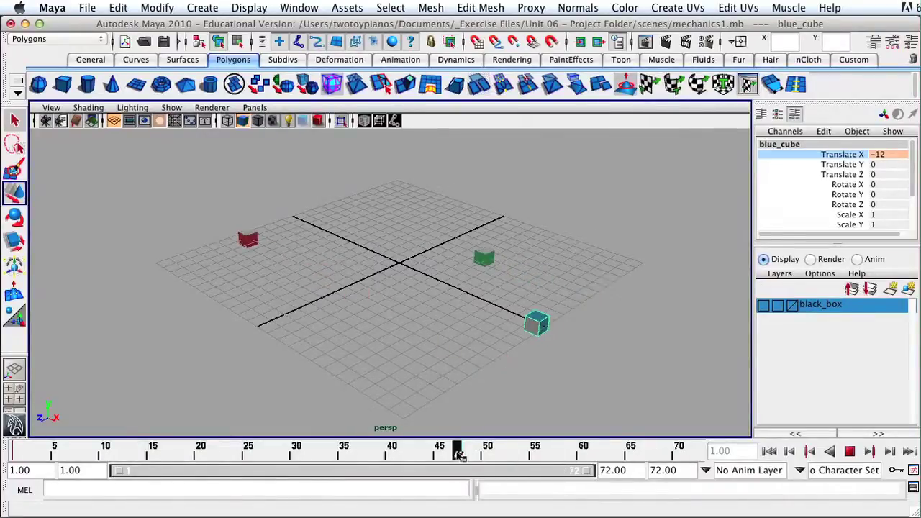
pyautogui.press('Escape')
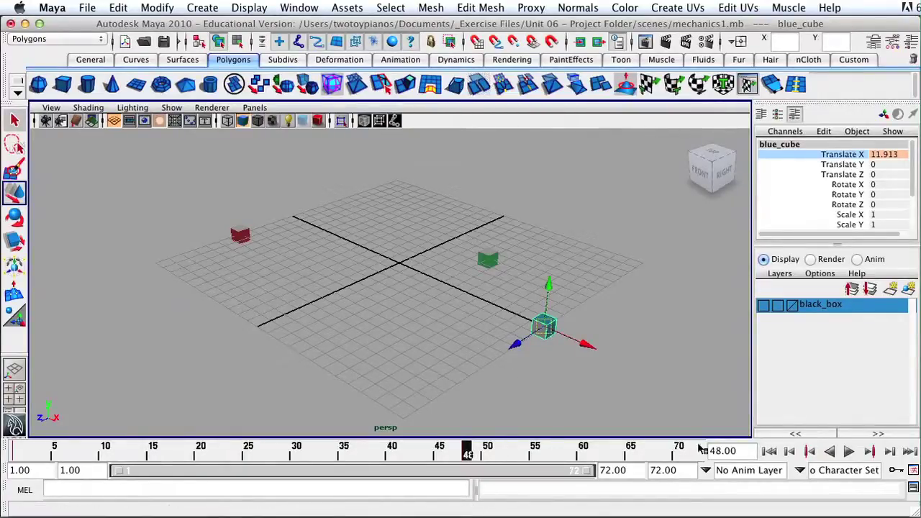
pyautogui.moveTo(469, 455); pyautogui.dragTo(697, 455)
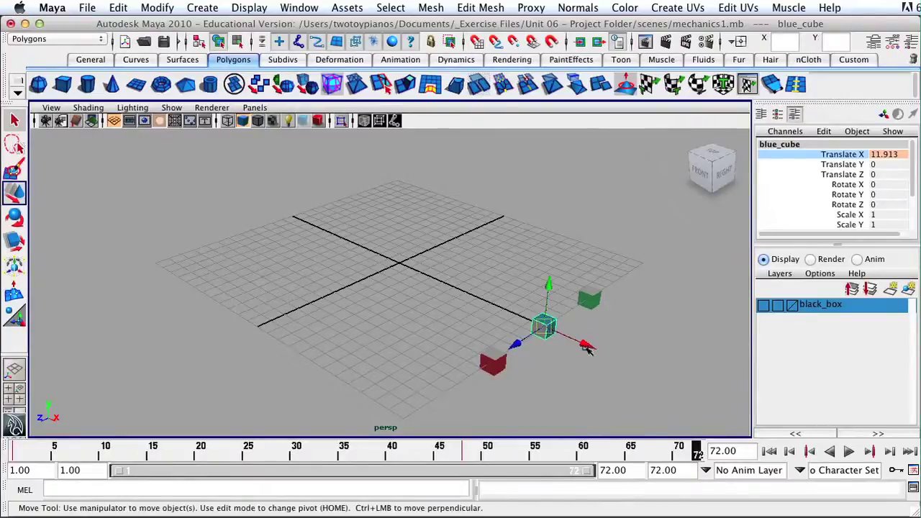
# - Drag blue_cube back to the grid centre, key Translate X at 0.044, and play
pyautogui.moveTo(587, 348); pyautogui.dragTo(585, 345)
pyautogui.moveTo(511, 317); pyautogui.dragTo(429, 282)
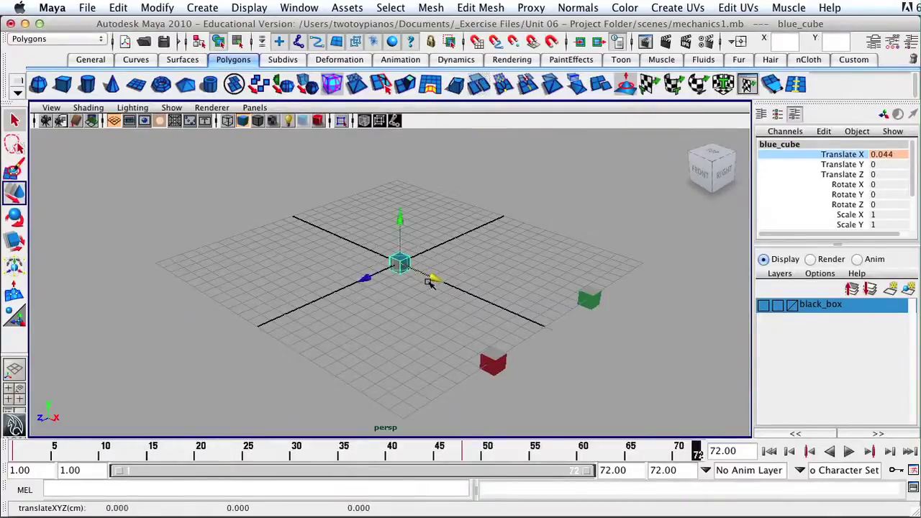
pyautogui.click(826, 157)
pyautogui.rightClick(826, 157)
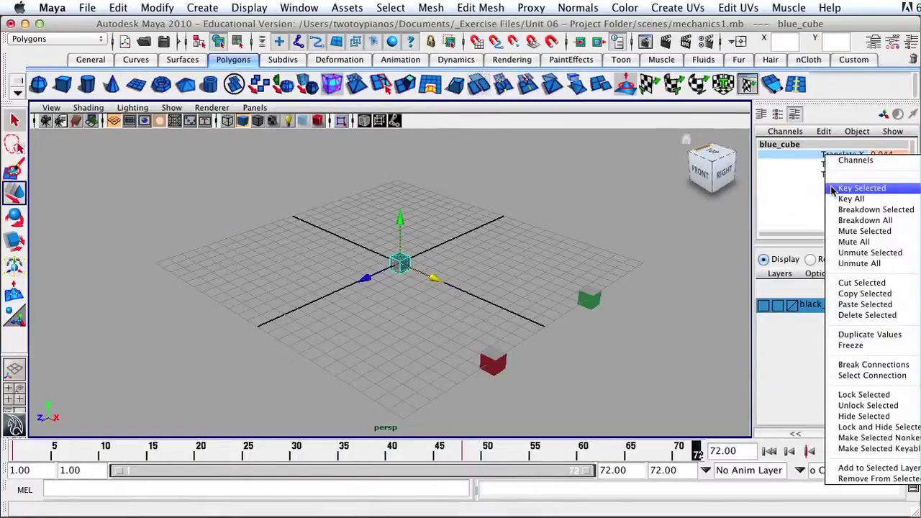
pyautogui.click(860, 187)
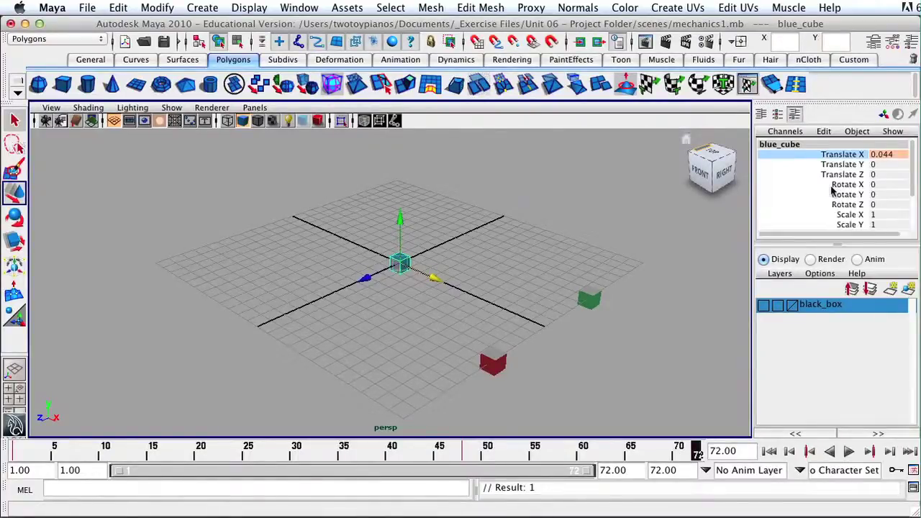
pyautogui.click(850, 451)
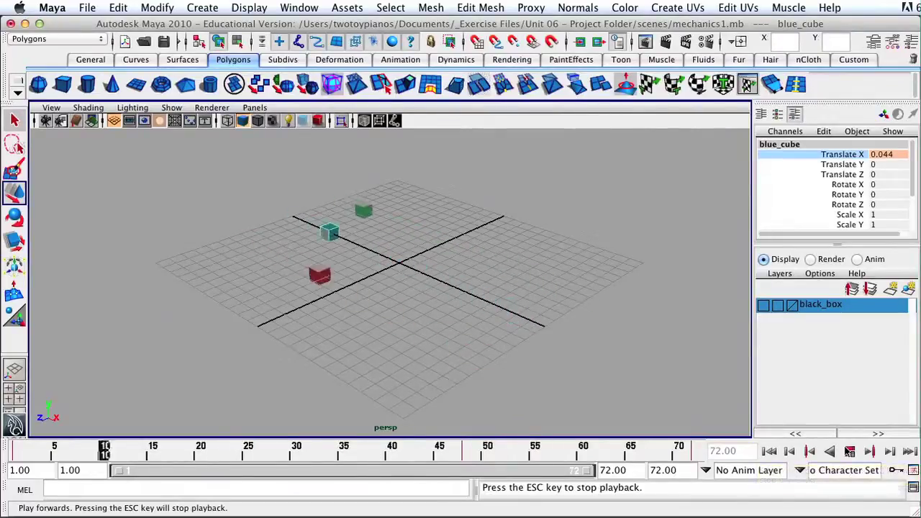
pyautogui.click(849, 453)
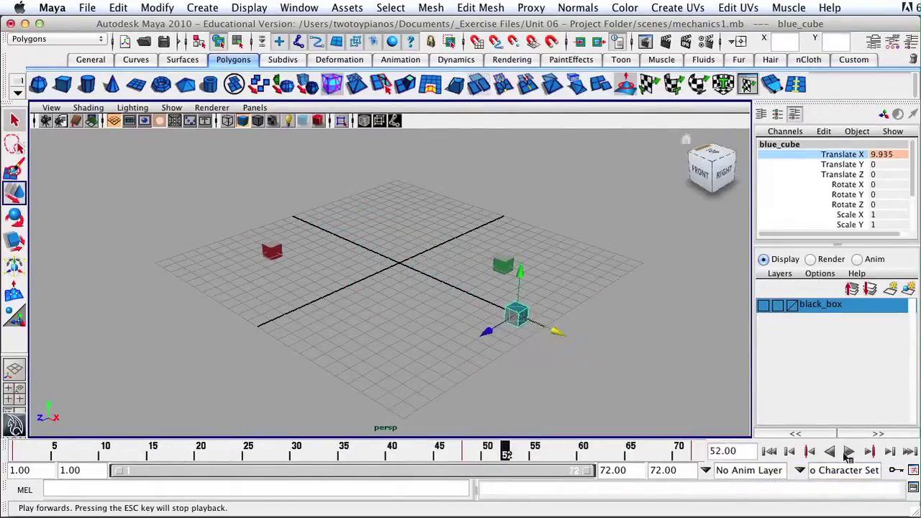
pyautogui.hotkey('alt', 'v')
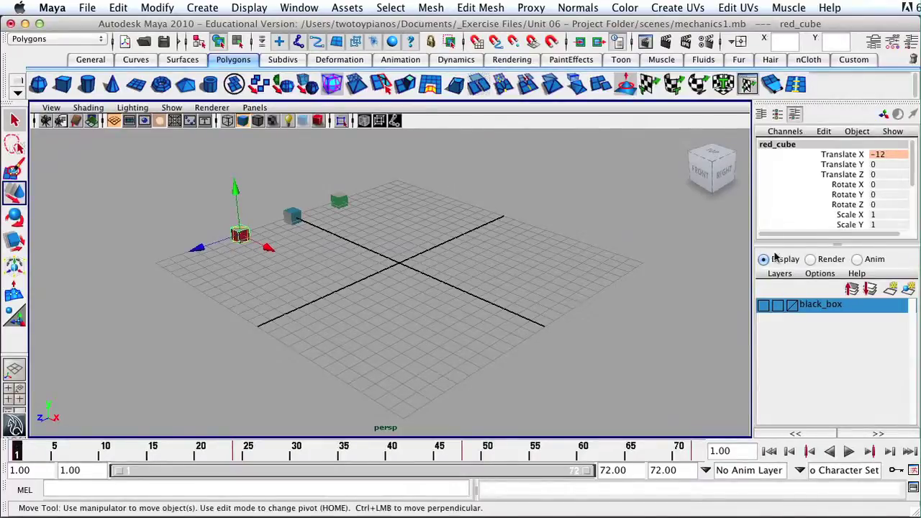
# - Key red_cube's Rotate X at 0 on frame 1 with Key Selected
pyautogui.click(849, 186)
pyautogui.press('e')
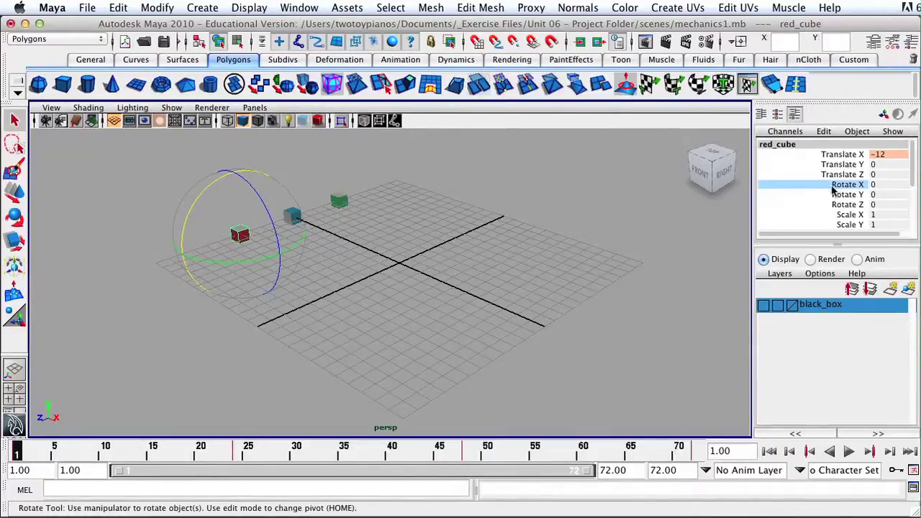
pyautogui.rightClick(833, 189)
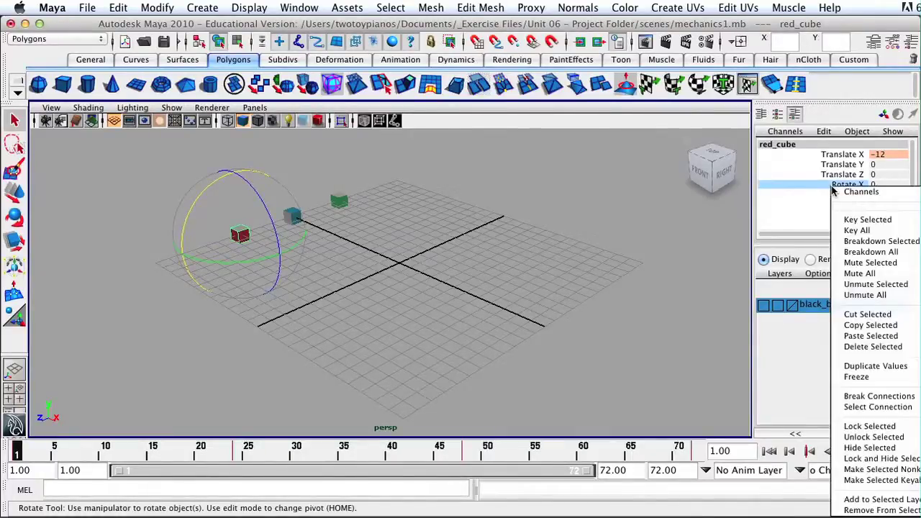
pyautogui.click(850, 221)
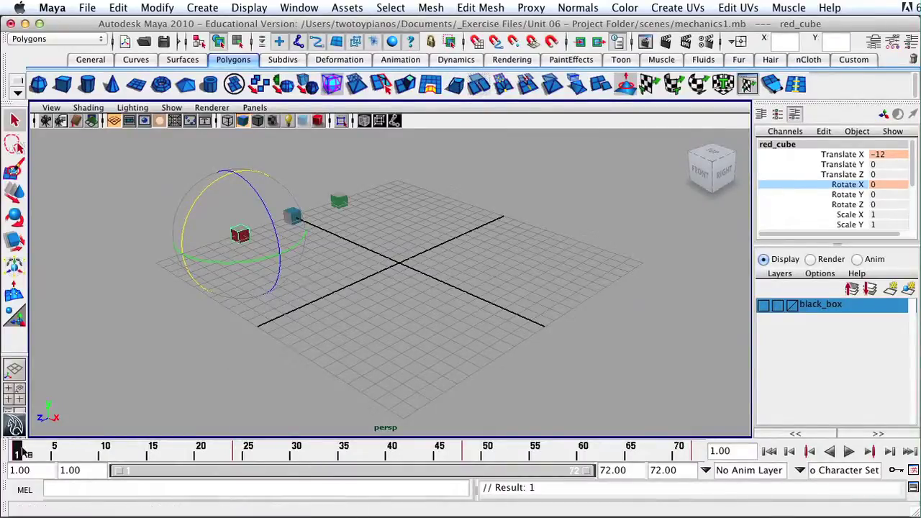
# - Scrub the time slider through frames 24 and 72, then back to frame 1
pyautogui.moveTo(19, 454)
pyautogui.mouseDown()
pyautogui.moveTo(216, 452)
pyautogui.moveTo(241, 475)
pyautogui.moveTo(247, 457)
pyautogui.moveTo(468, 459)
pyautogui.mouseUp()
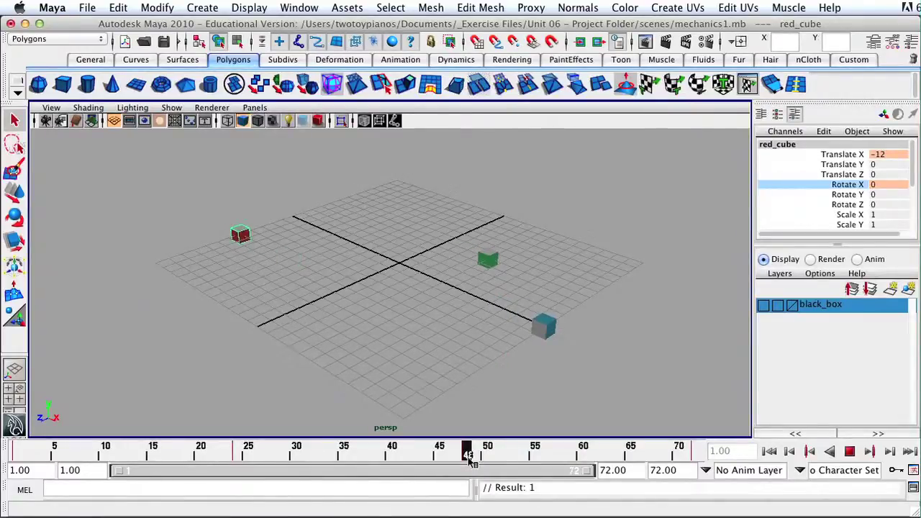
pyautogui.moveTo(468, 460); pyautogui.dragTo(705, 461)
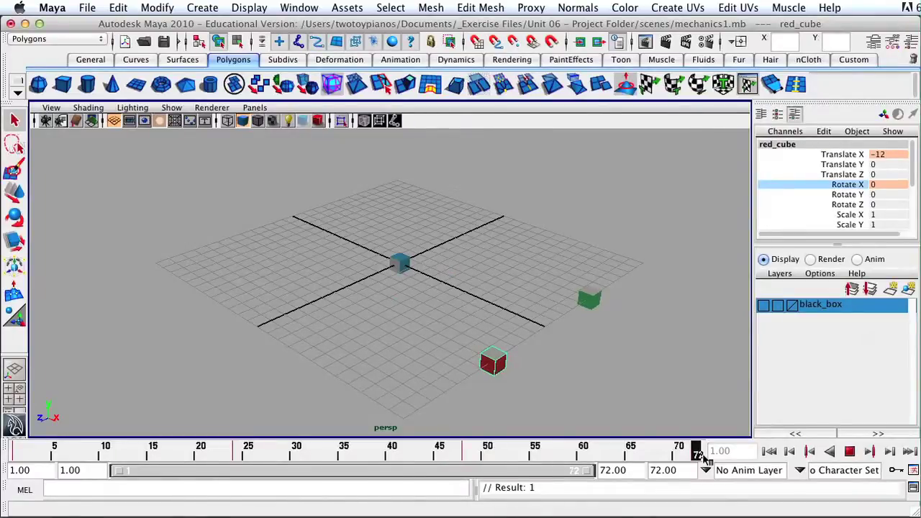
pyautogui.moveTo(705, 457); pyautogui.dragTo(12, 465)
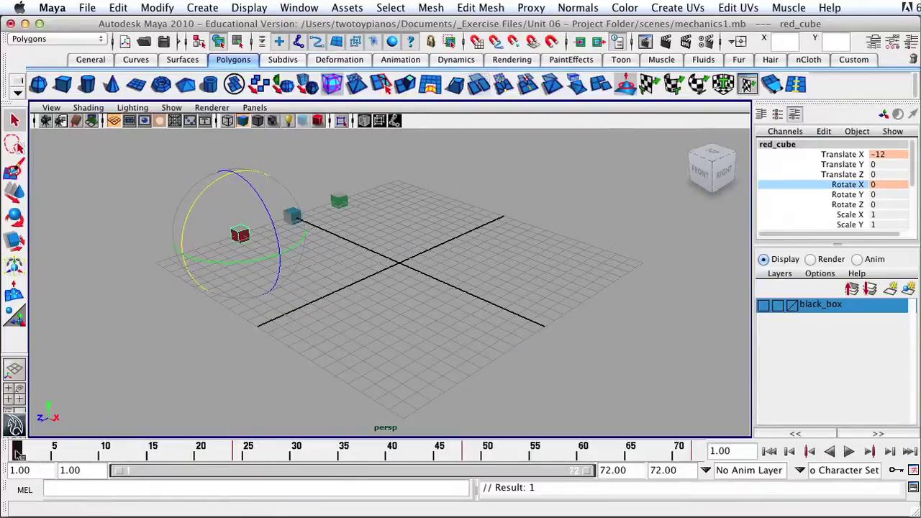
# - At frame 72, set red_cube's Rotate X to 1080, key it, and play the tumble
pyautogui.hotkey('alt', 'v')
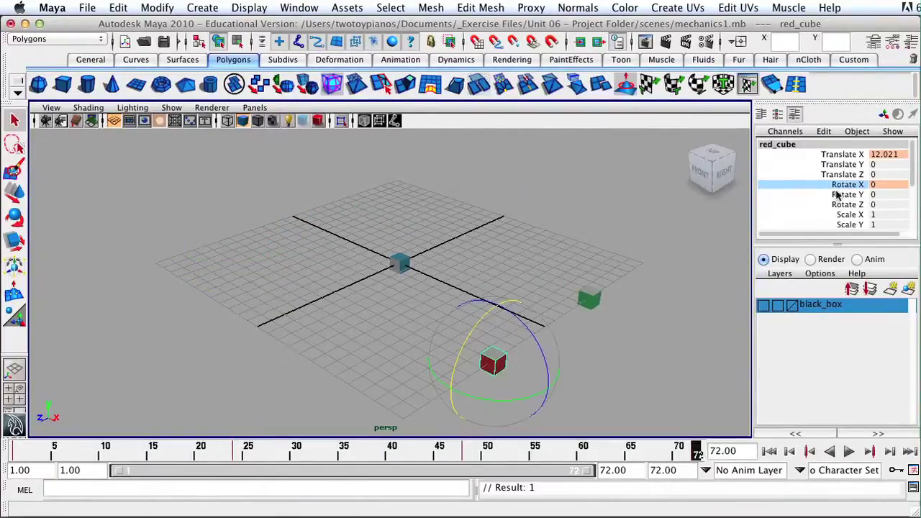
pyautogui.click(878, 185)
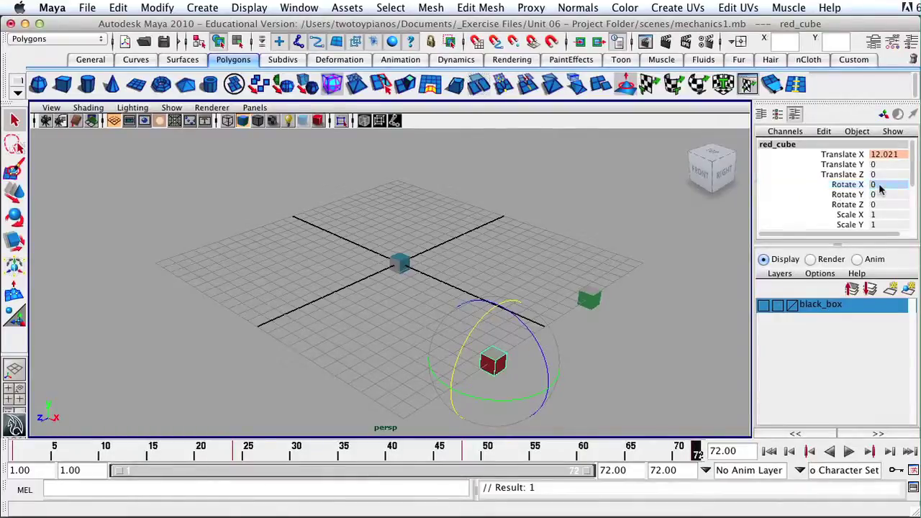
pyautogui.write('1')
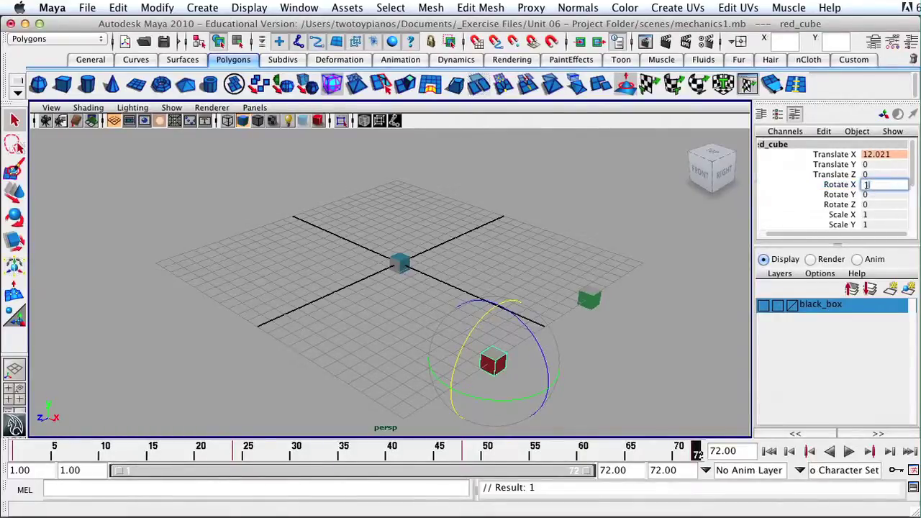
pyautogui.write('080')
pyautogui.press('Return')
pyautogui.click(833, 187)
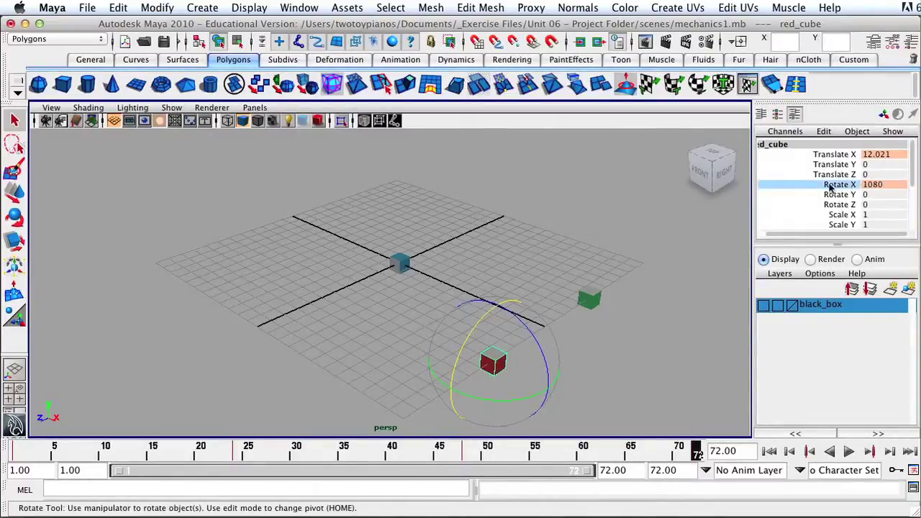
pyautogui.rightClick(828, 187)
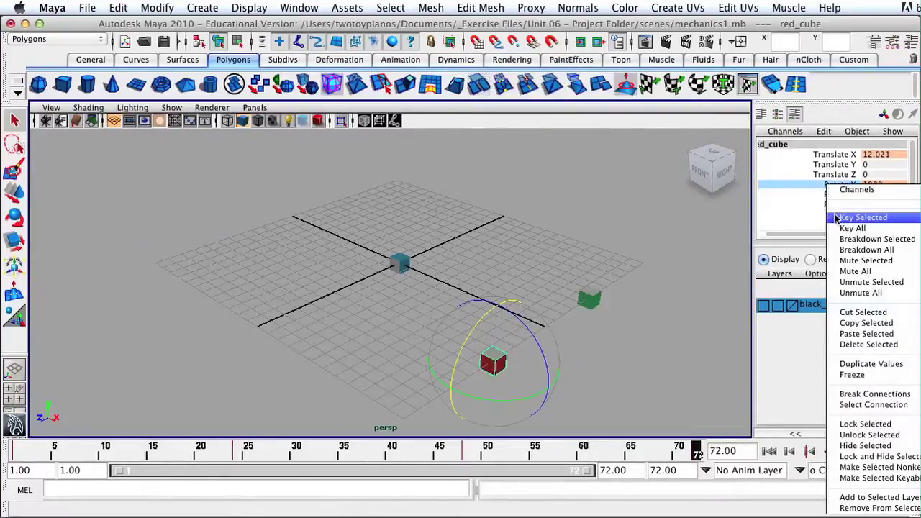
pyautogui.click(837, 217)
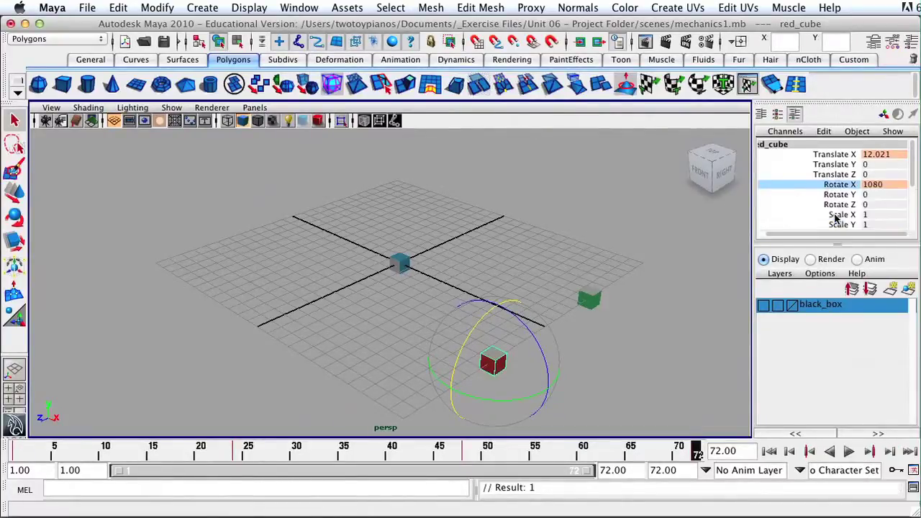
pyautogui.click(849, 451)
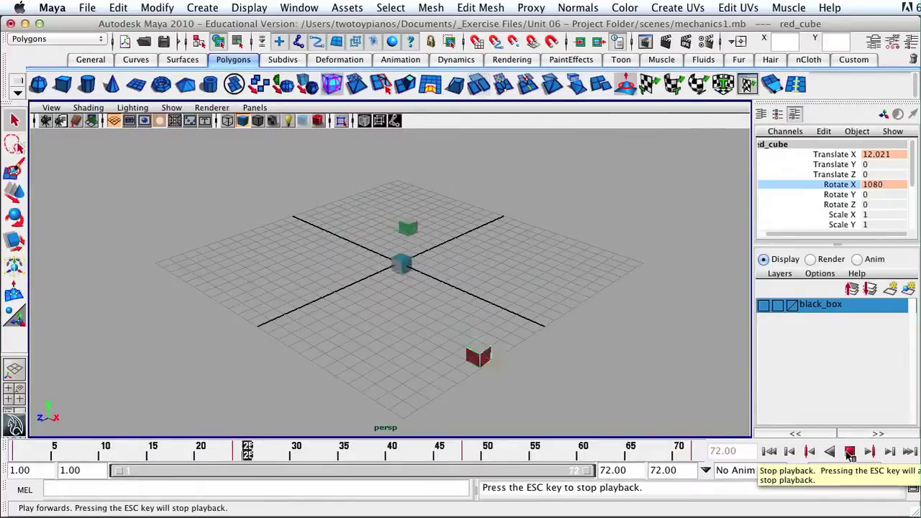
# - Stop playback, rewind to frame 1, and marquee-select blue_cube with the Select tool
pyautogui.press('Escape')
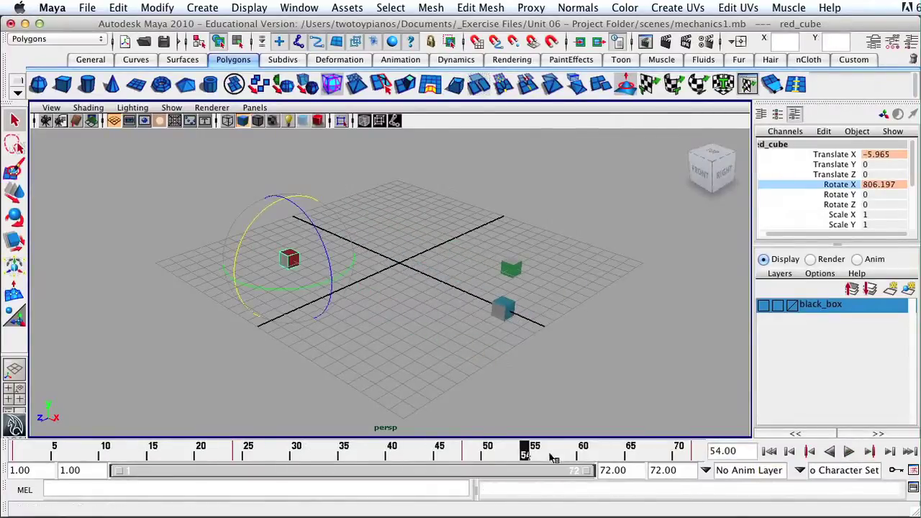
pyautogui.hotkey('alt', 'v')
pyautogui.hotkey('alt', 'shift', 'v')
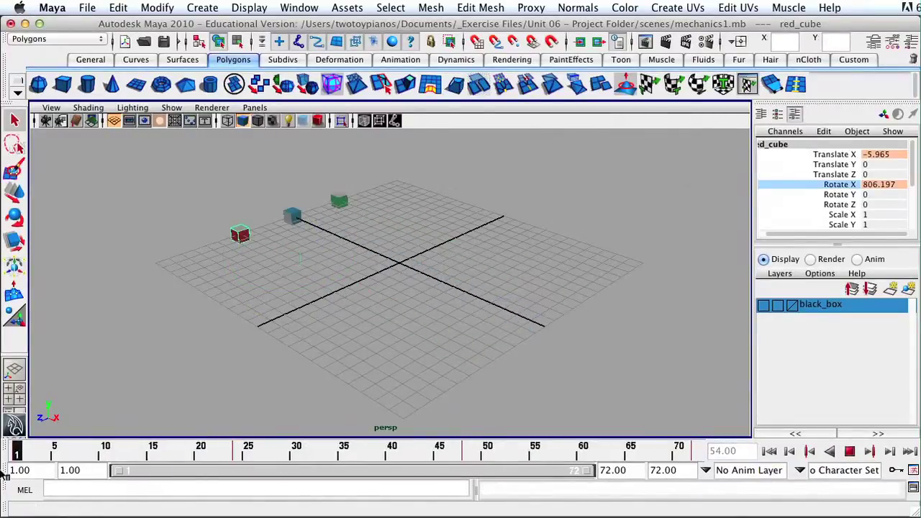
pyautogui.press('e')
pyautogui.press('q')
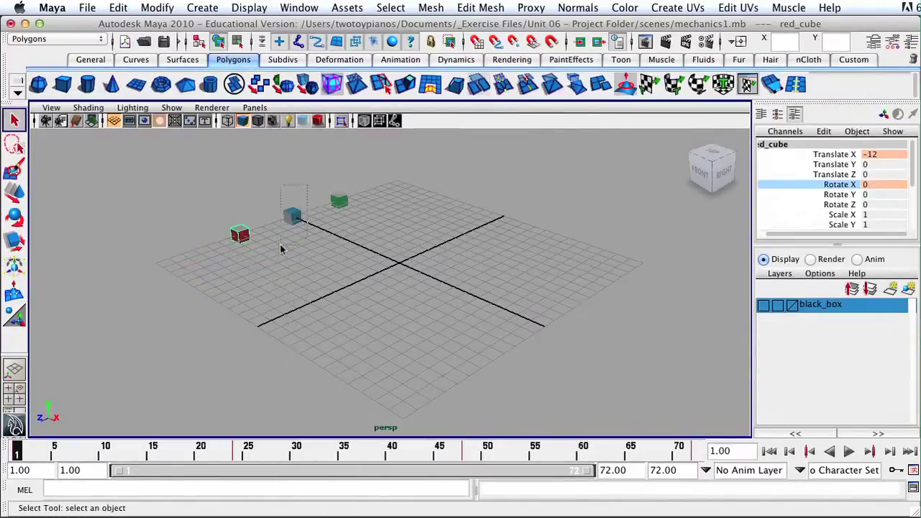
pyautogui.moveTo(280, 248); pyautogui.dragTo(302, 207)
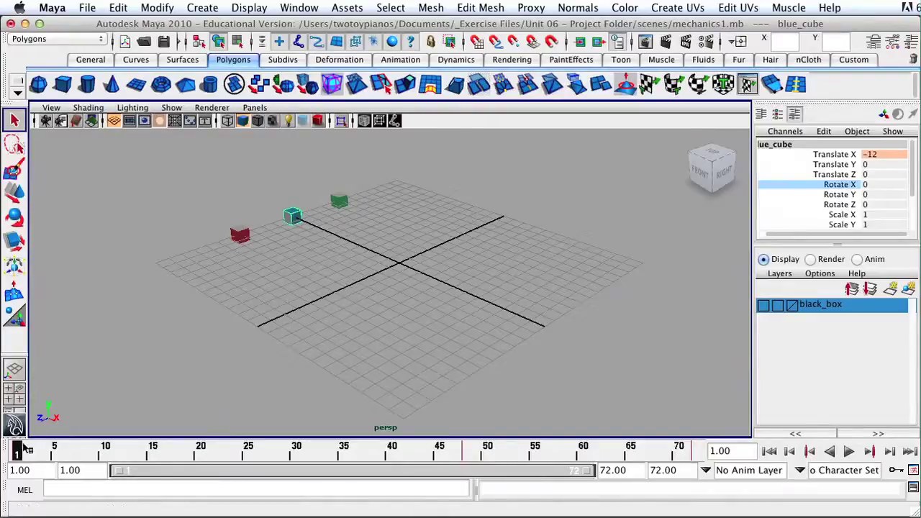
# - Key blue_cube's Rotate Y at 0 on frame 1
pyautogui.hotkey('alt', 'v')
pyautogui.hotkey('alt', 'v')
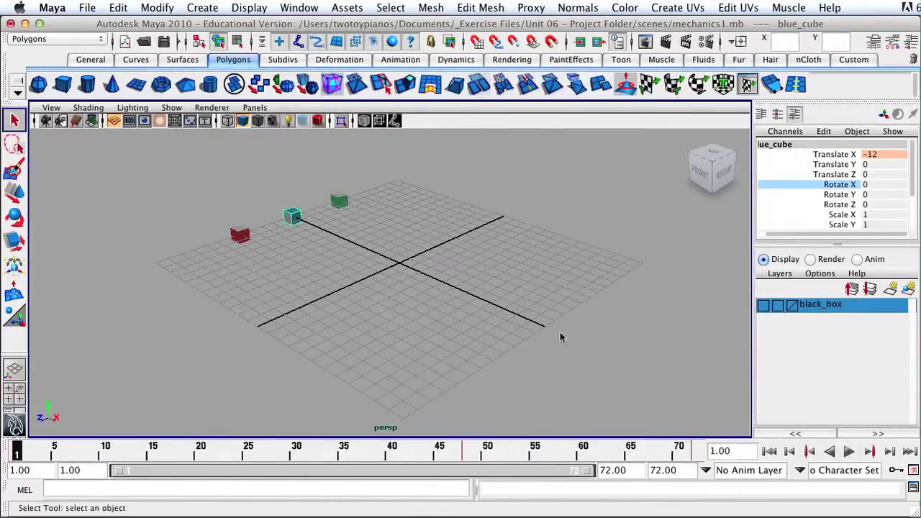
pyautogui.click(840, 194)
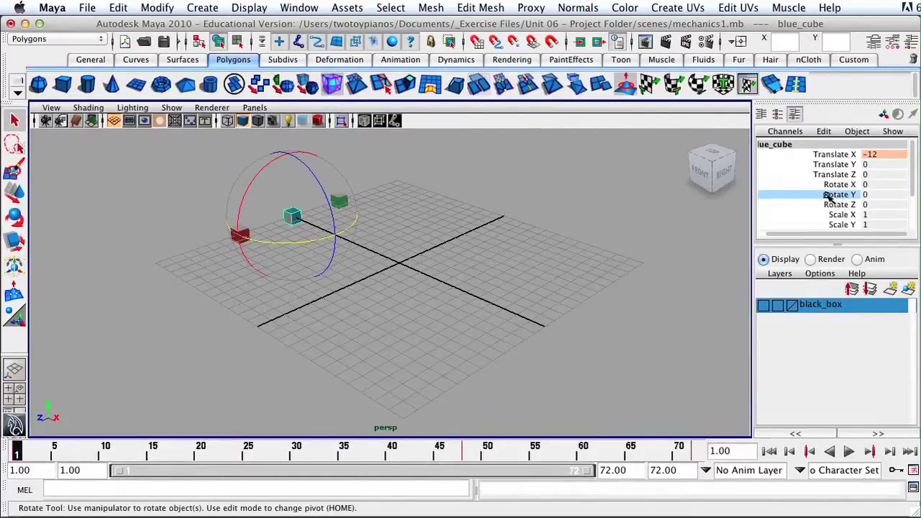
pyautogui.rightClick(826, 194)
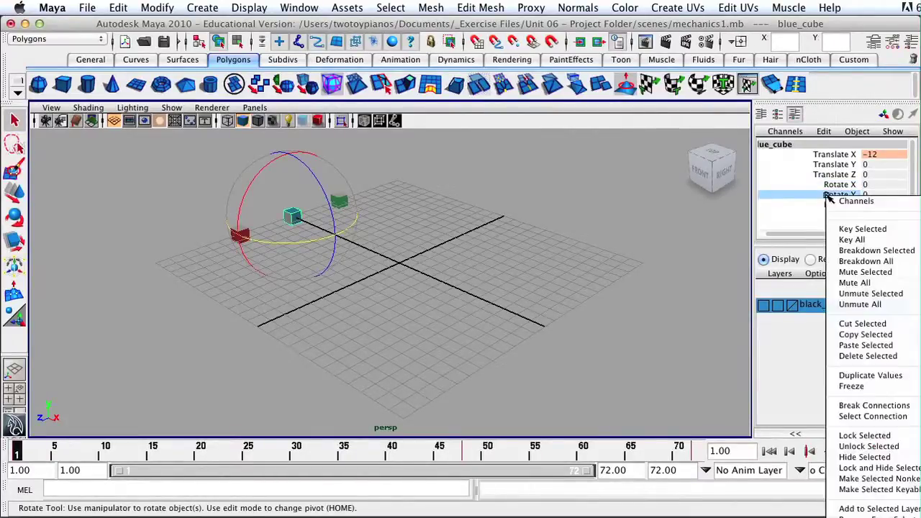
pyautogui.click(843, 229)
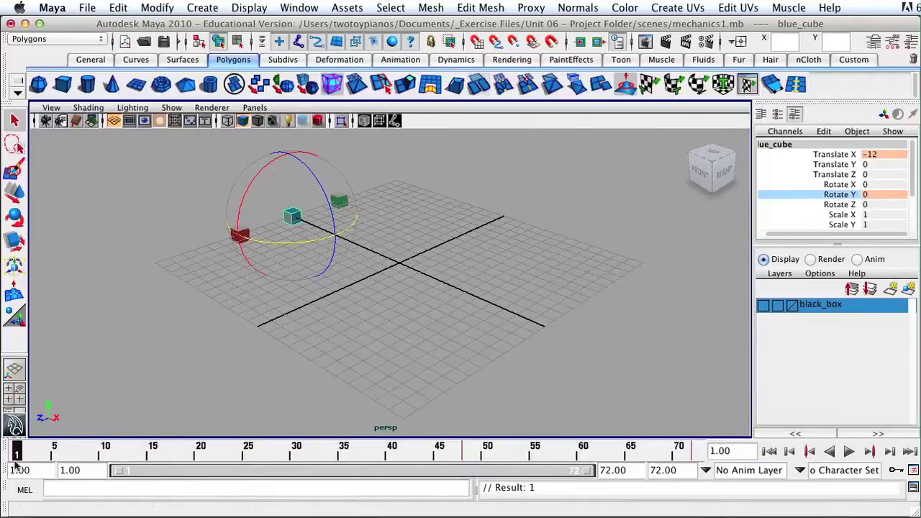
# - At frame 72, set blue_cube's Rotate Y to 270 and key it
pyautogui.hotkey('alt', 'v')
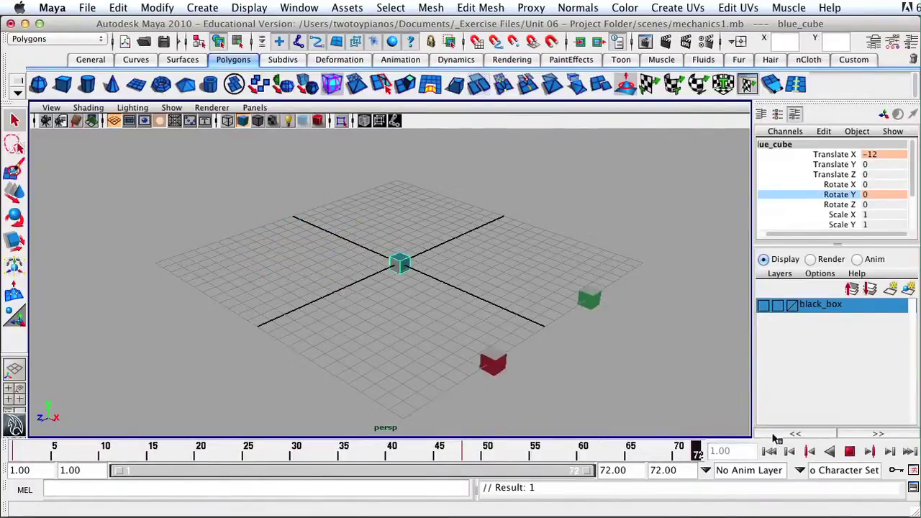
pyautogui.click(871, 196)
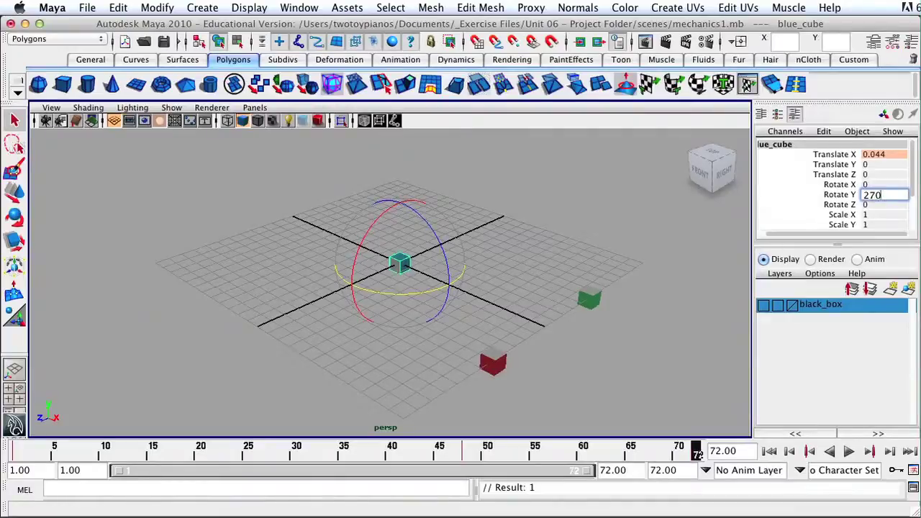
pyautogui.press('Return')
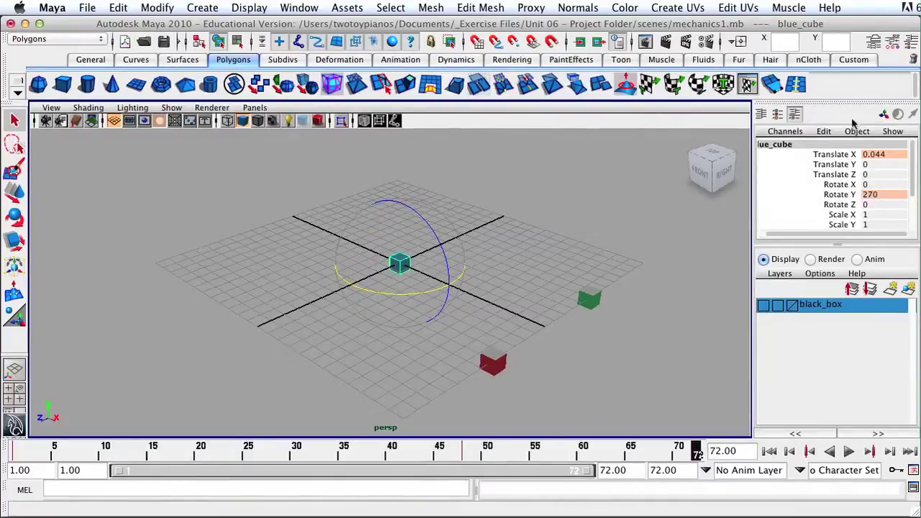
pyautogui.click(825, 199)
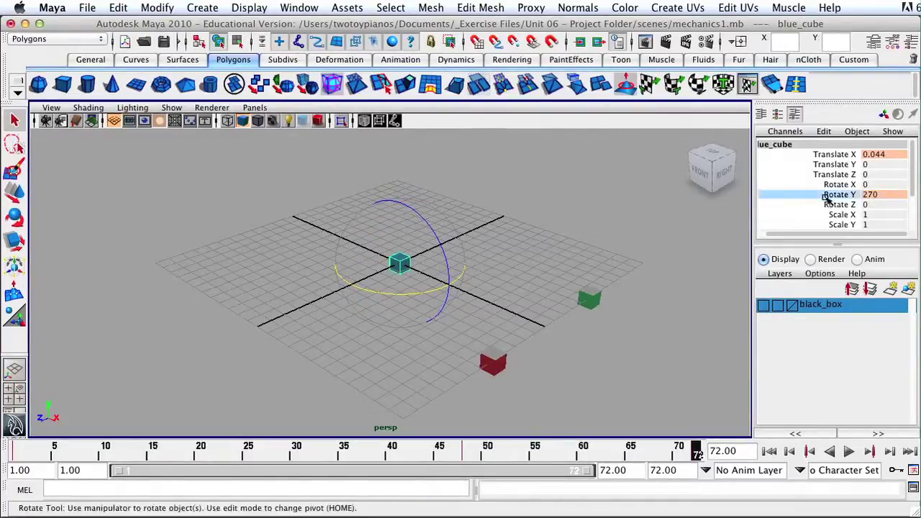
pyautogui.rightClick(824, 195)
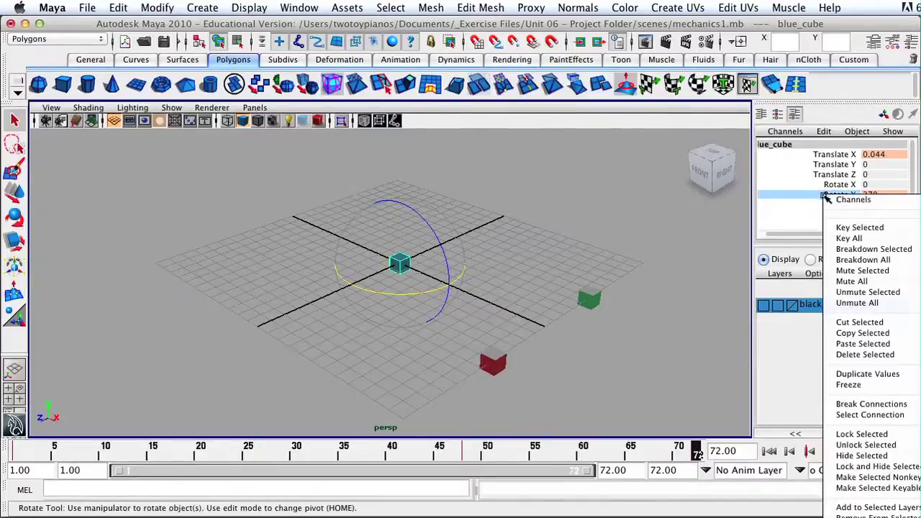
pyautogui.click(843, 228)
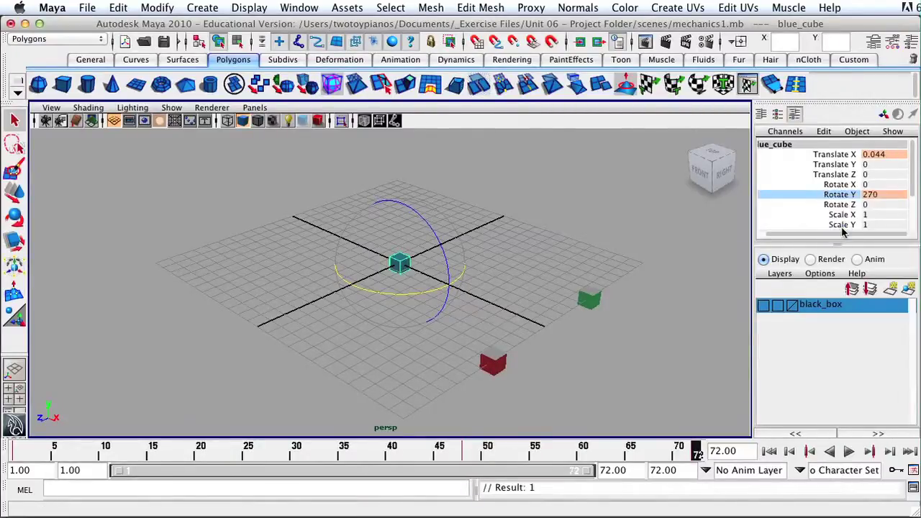
# - Play back the spin, rewind to frame 1, and select the green cube
pyautogui.click(851, 451)
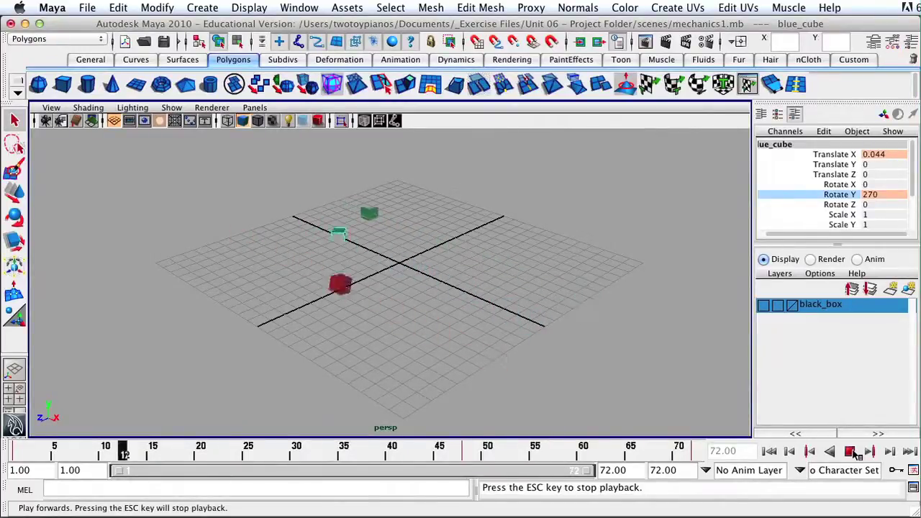
pyautogui.click(850, 451)
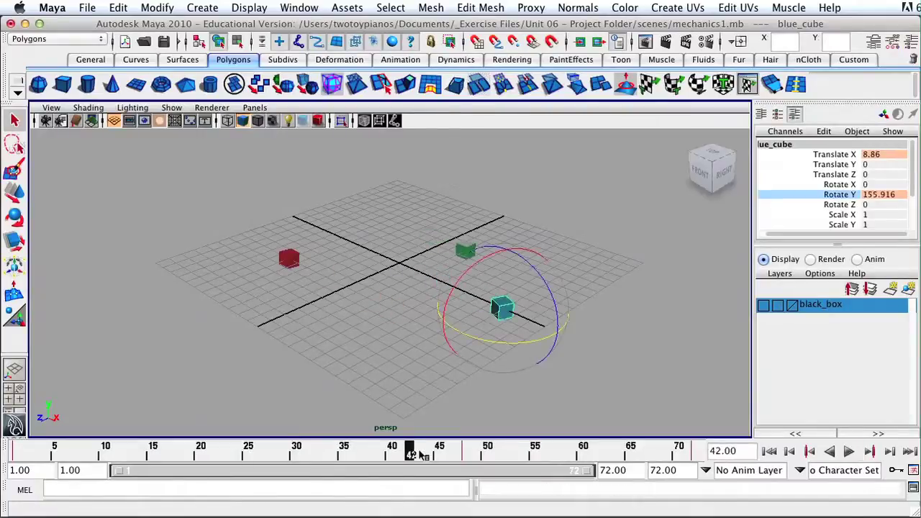
pyautogui.click(108, 452)
pyautogui.moveTo(108, 452); pyautogui.dragTo(16, 452)
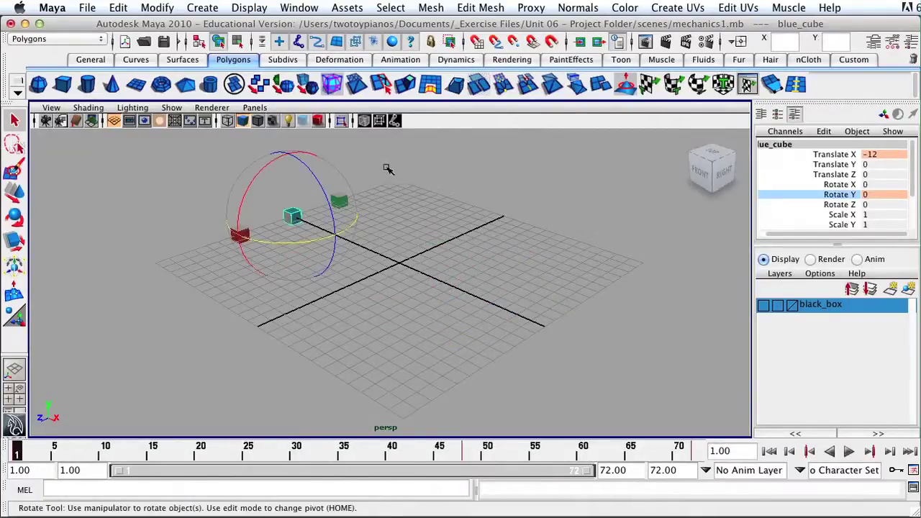
pyautogui.click(340, 203)
# - Key green_cube's Rotate Z at 0 on frame 1
pyautogui.press('q')
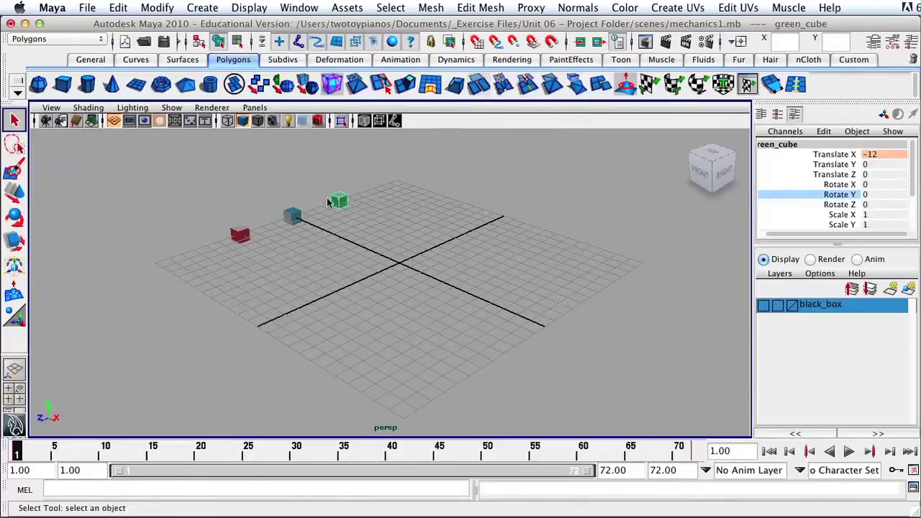
pyautogui.press('e')
pyautogui.click(840, 204)
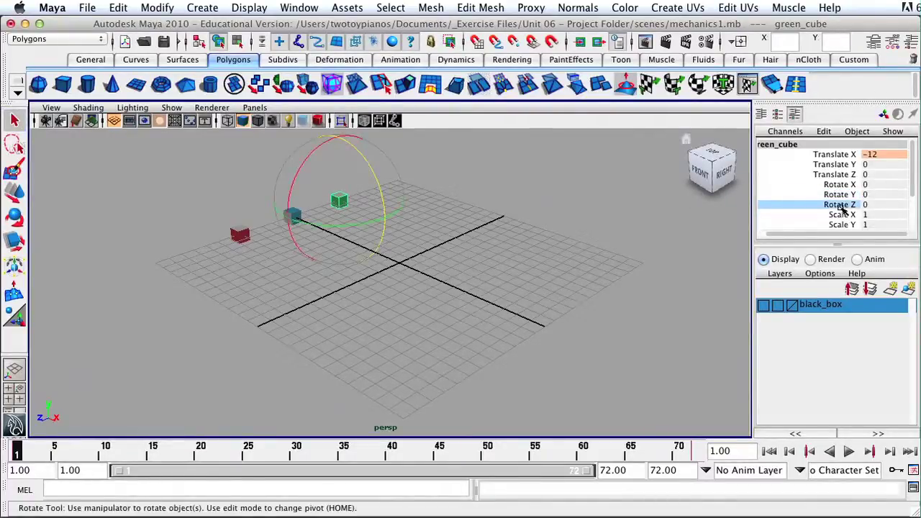
pyautogui.rightClick(828, 205)
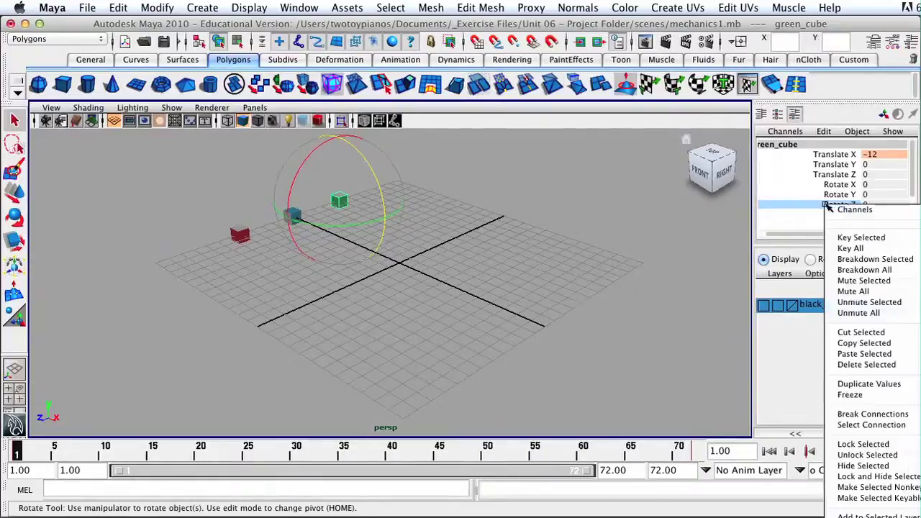
pyautogui.click(844, 239)
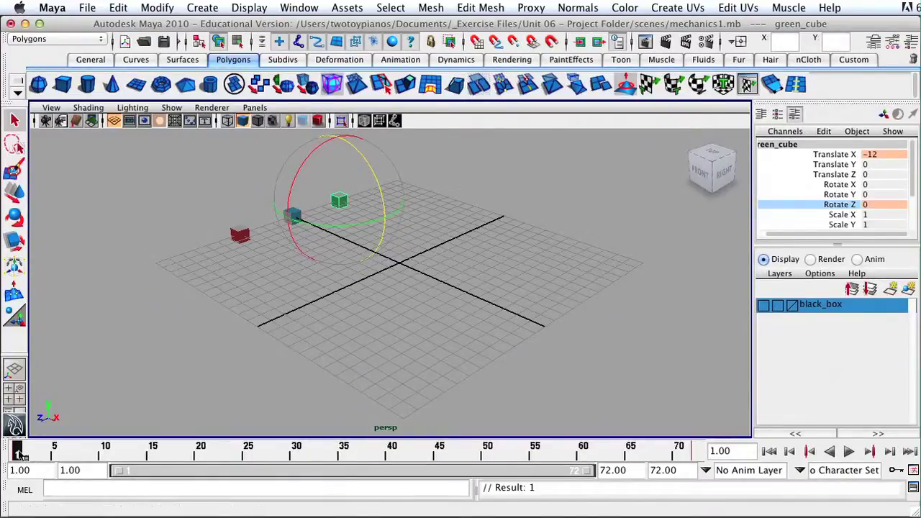
# - At frame 72, set Rotate Z to -90, key it, and play to check the roll
pyautogui.moveTo(18, 453); pyautogui.dragTo(695, 455)
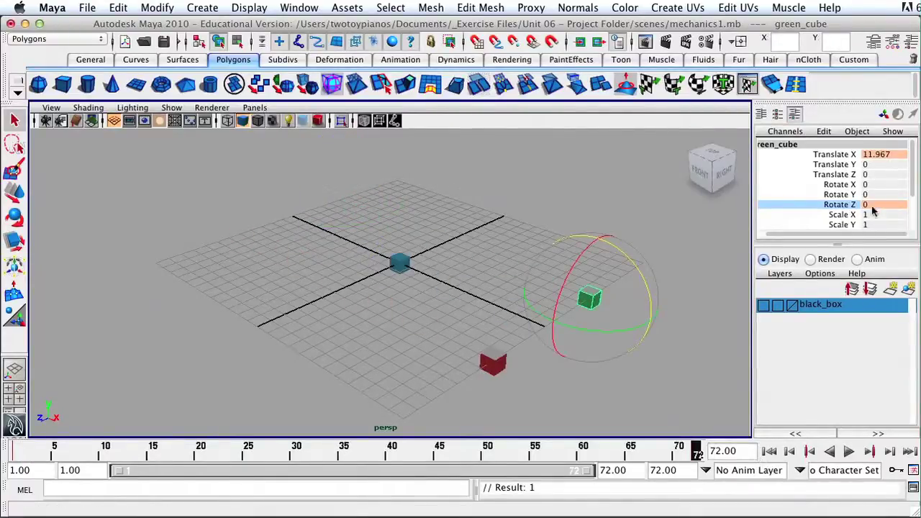
pyautogui.click(873, 206)
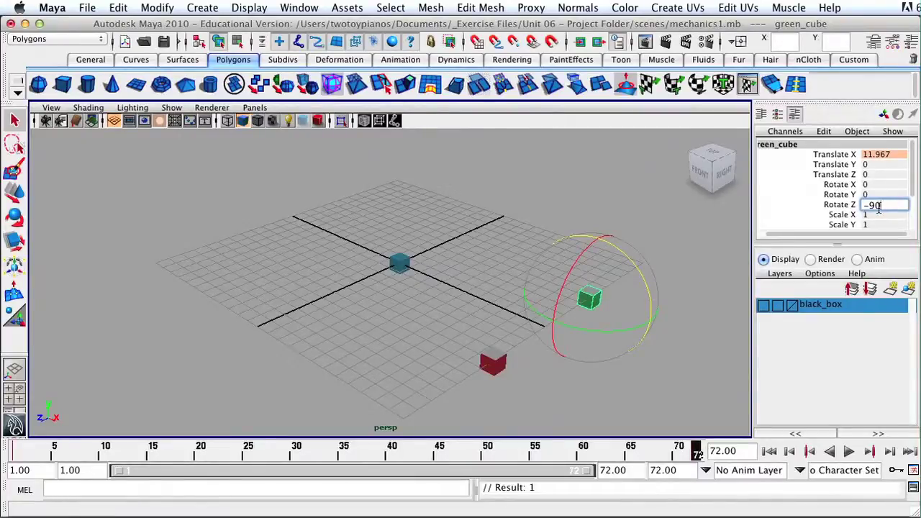
pyautogui.press('Return')
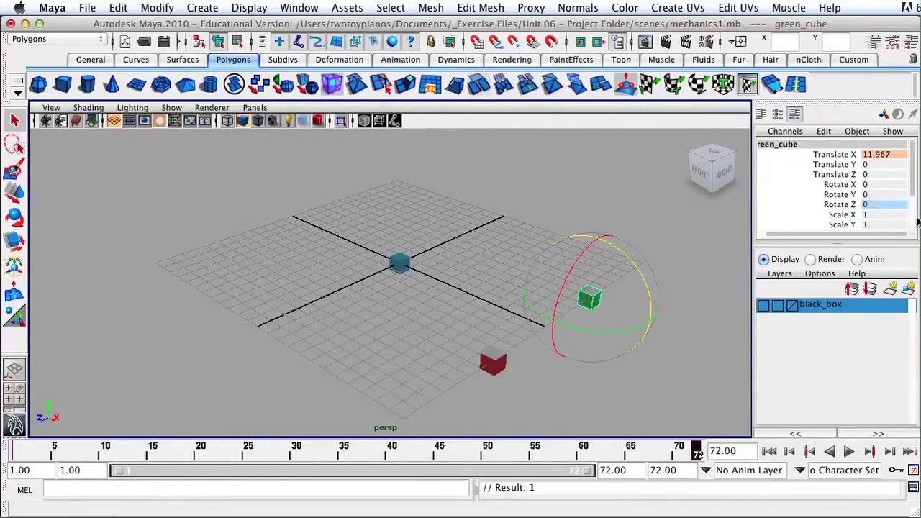
pyautogui.click(835, 205)
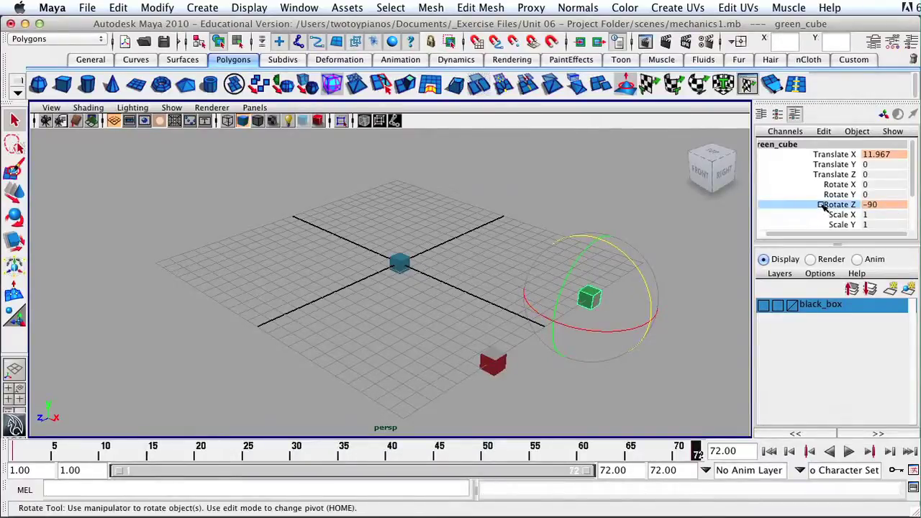
pyautogui.rightClick(824, 205)
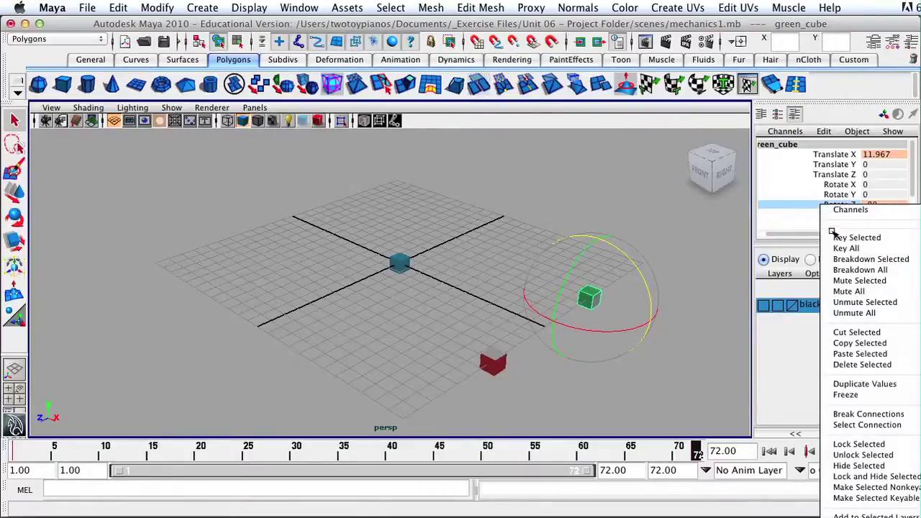
pyautogui.click(837, 238)
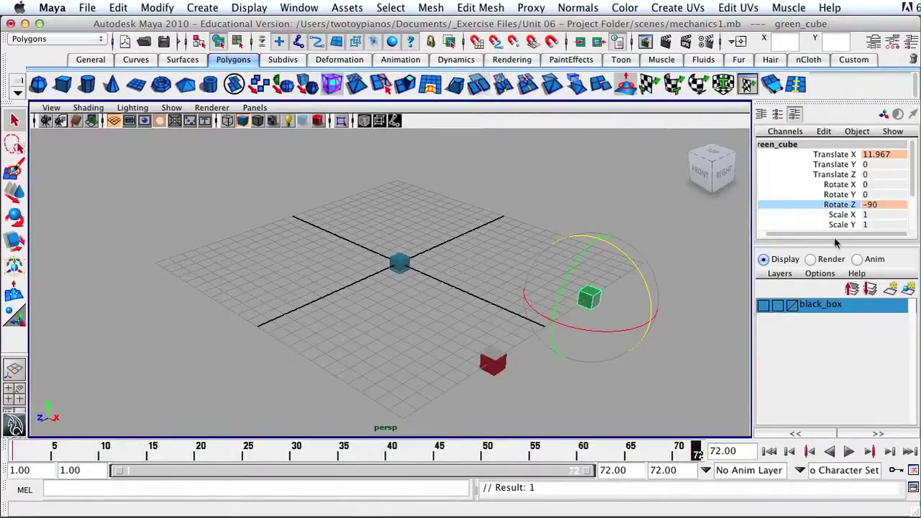
pyautogui.click(850, 451)
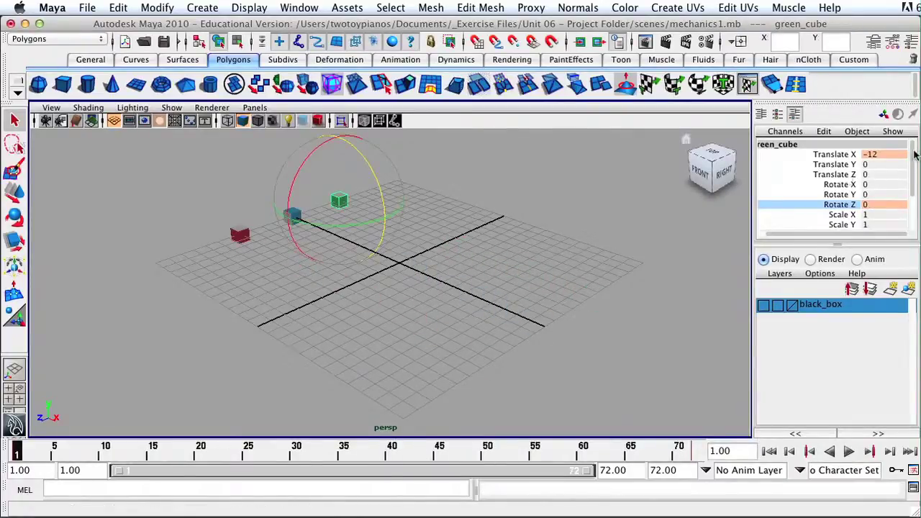
pyautogui.moveTo(914, 155)
pyautogui.mouseDown()
pyautogui.moveTo(913, 202)
pyautogui.moveTo(911, 147)
pyautogui.mouseUp()
# - Make the black_box layer visible and select the black cube
pyautogui.click(764, 305)
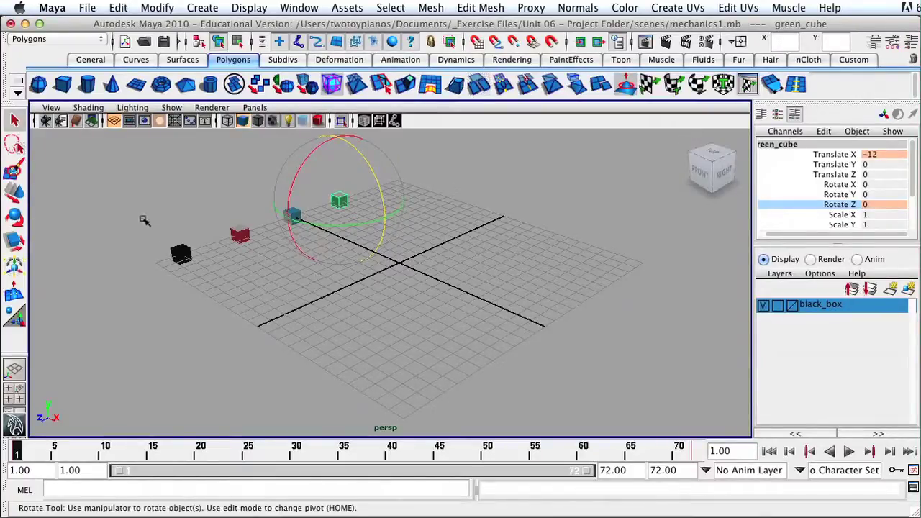
pyautogui.moveTo(134, 201); pyautogui.dragTo(206, 290)
pyautogui.press('q')
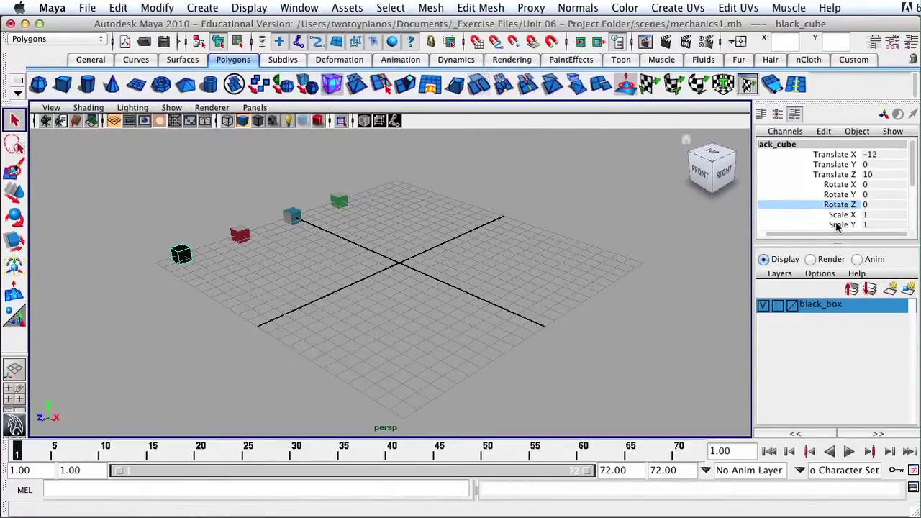
# - Open the Hypershade from Window > Rendering Editors and select black_mat
pyautogui.click(301, 8)
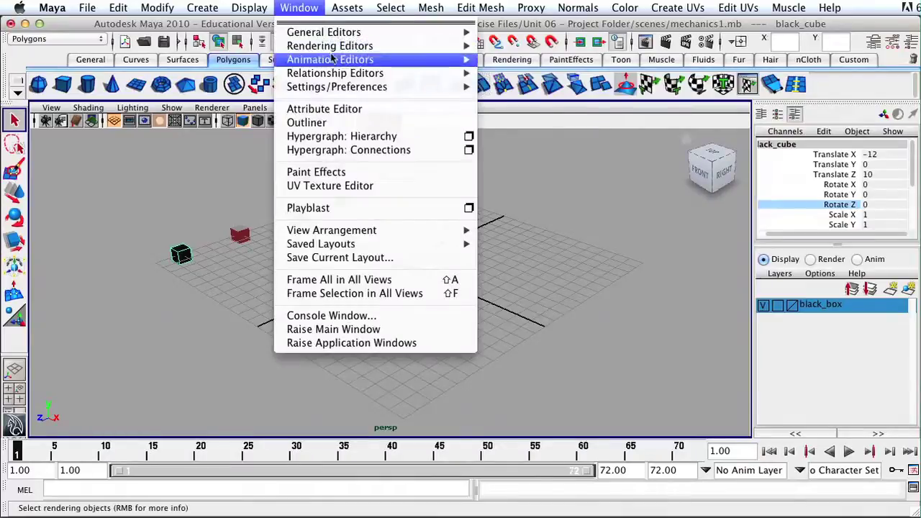
pyautogui.moveTo(334, 46)
pyautogui.click(525, 83)
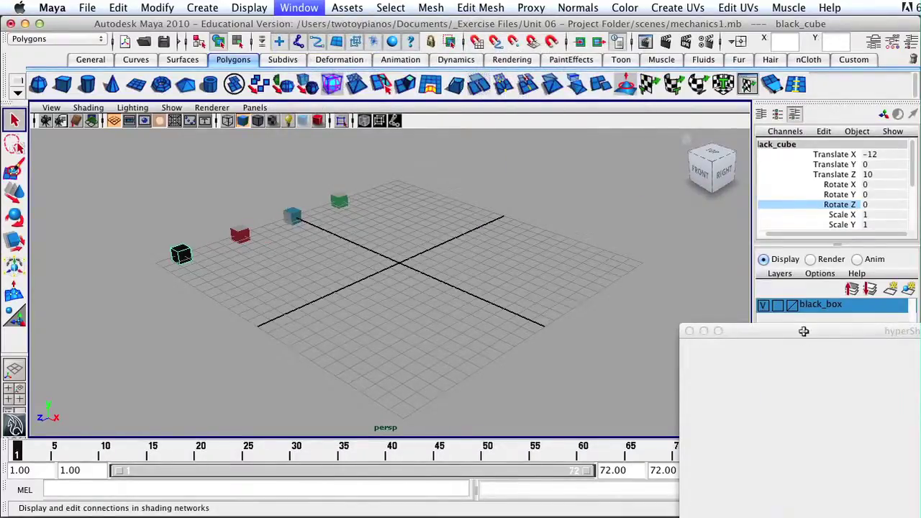
pyautogui.moveTo(802, 332); pyautogui.dragTo(619, 332)
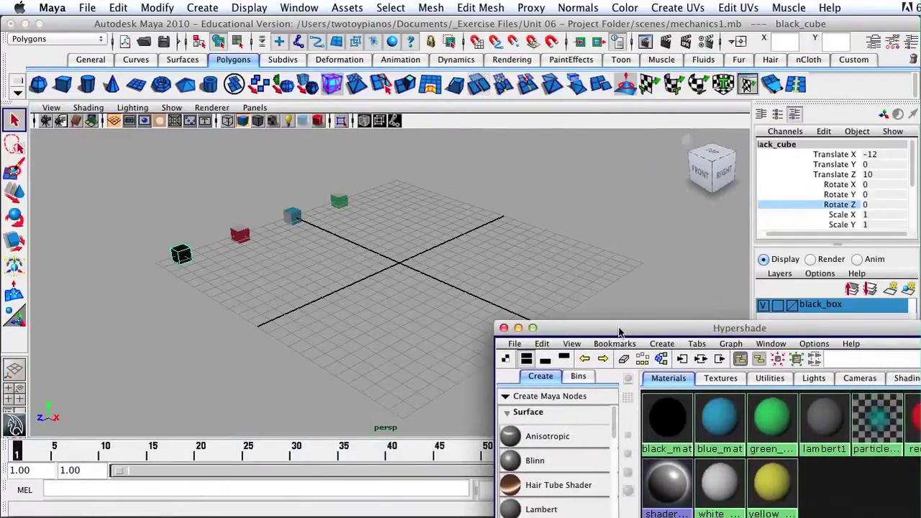
pyautogui.click(677, 423)
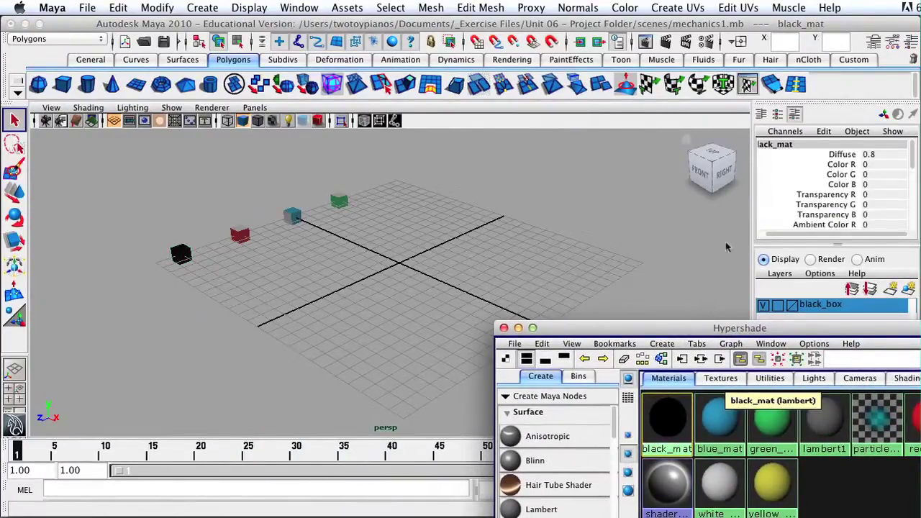
# - Key black_mat's Color R, G and B at 0 on frame 1, then minimize the Hypershade
pyautogui.click(836, 165)
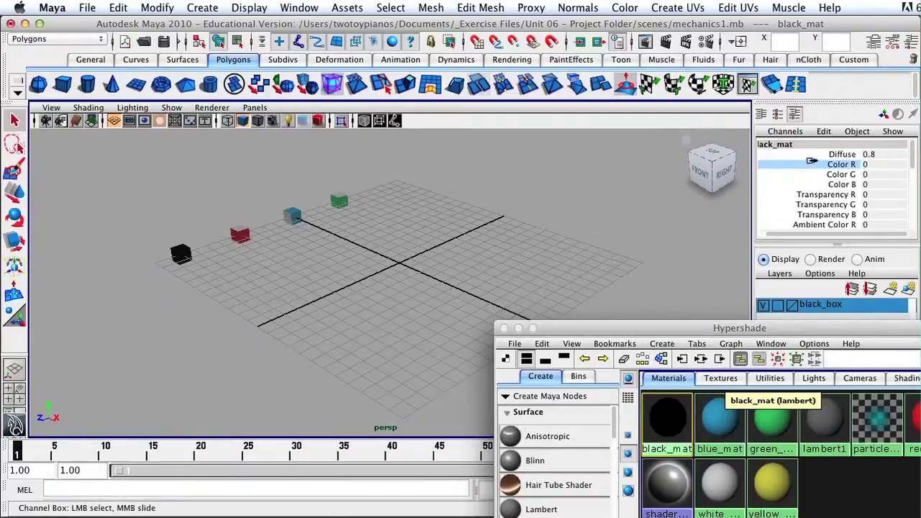
pyautogui.moveTo(820, 166); pyautogui.dragTo(832, 185)
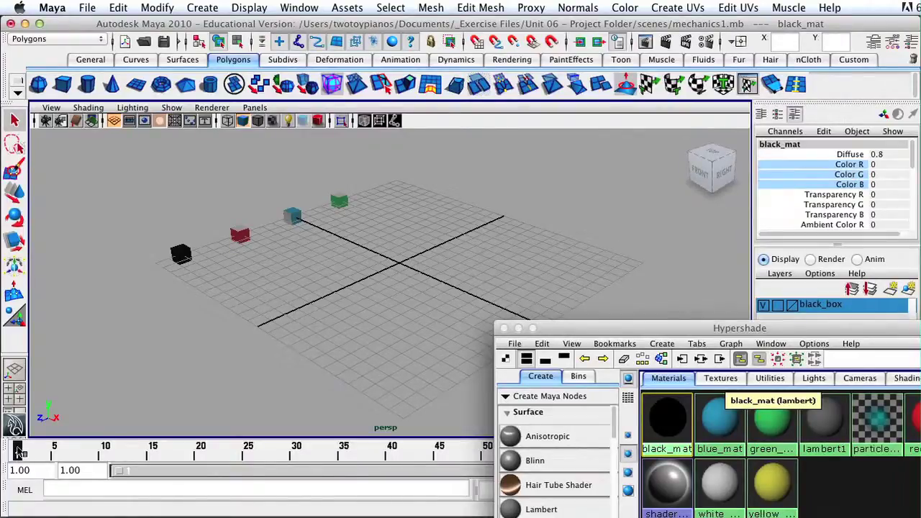
pyautogui.rightClick(833, 169)
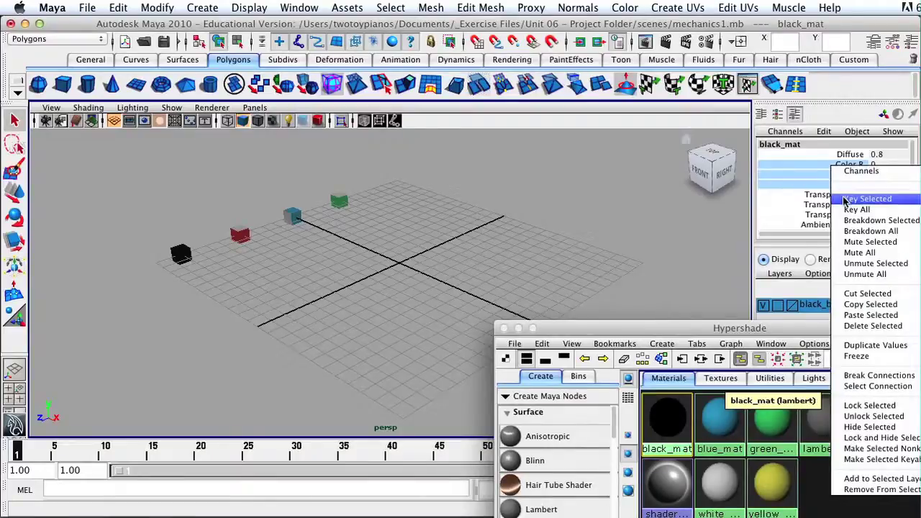
pyautogui.click(847, 198)
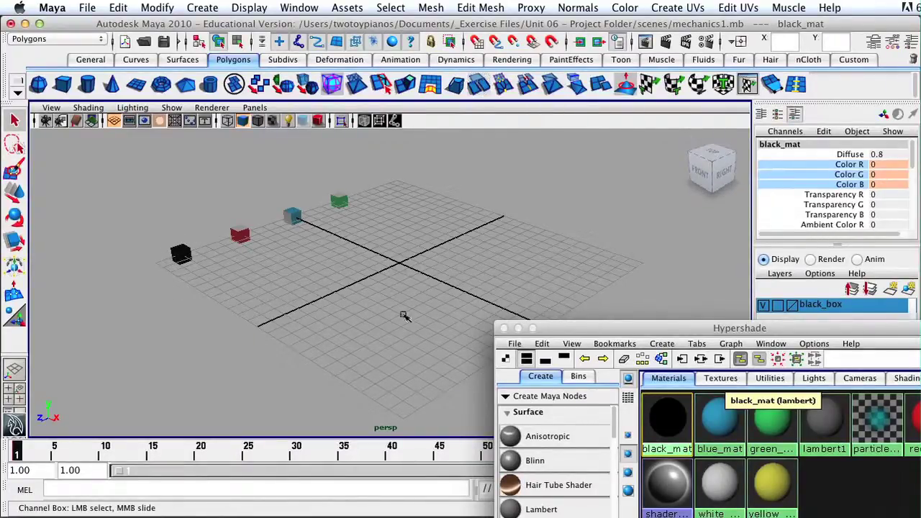
pyautogui.click(518, 328)
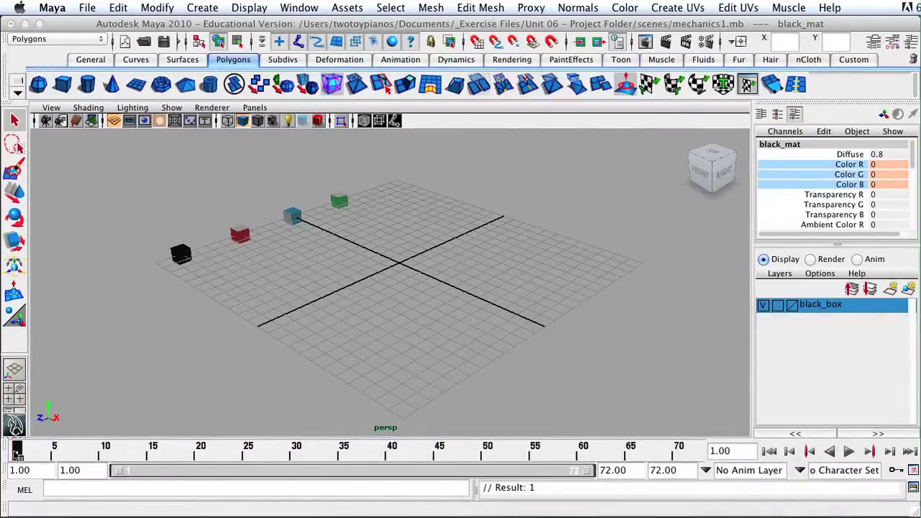
# - At frame 72, set black_mat's Color R, G and B each to 1
pyautogui.hotkey('alt', 'v')
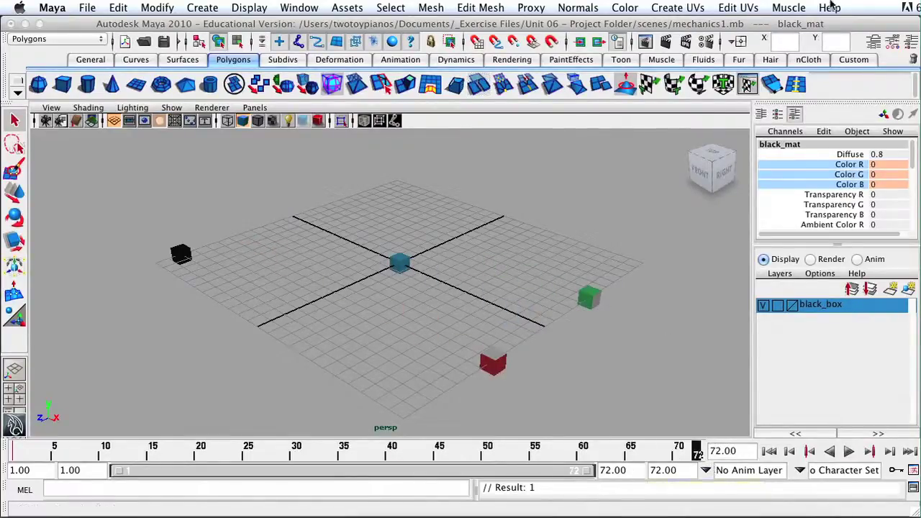
pyautogui.click(884, 166)
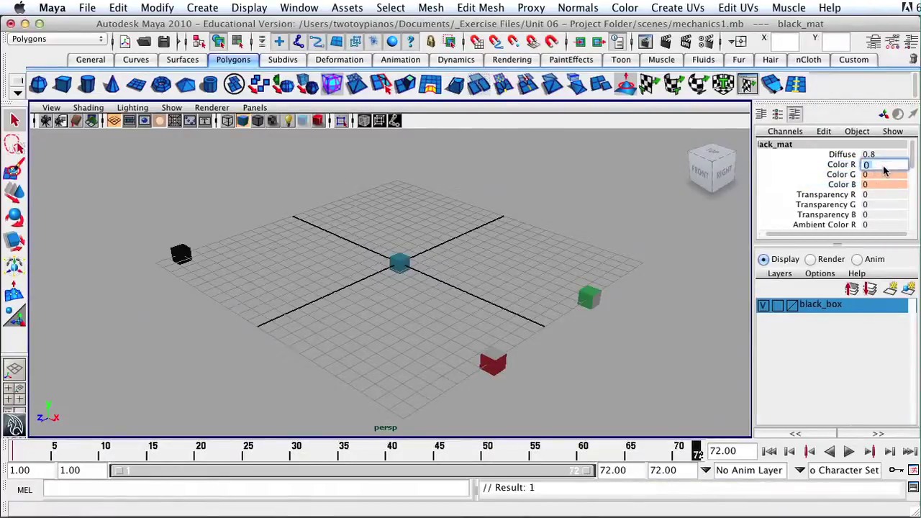
pyautogui.write('1')
pyautogui.click(873, 175)
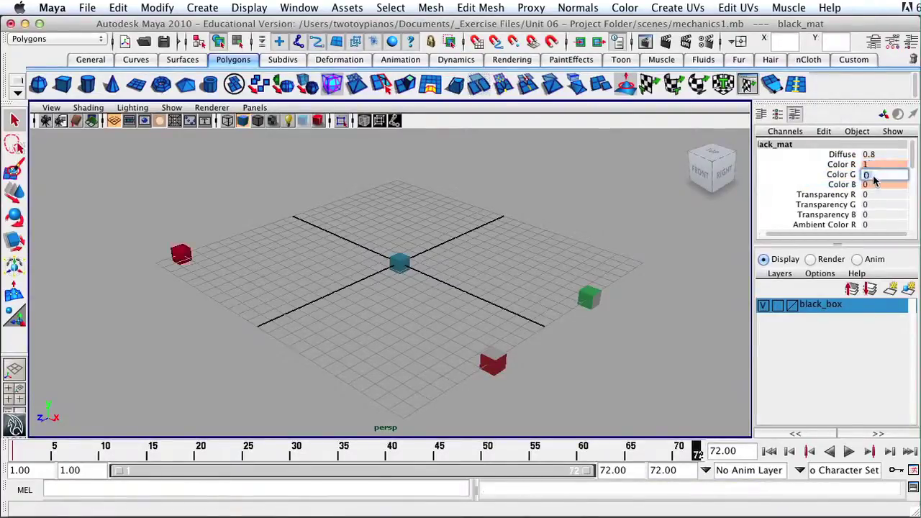
pyautogui.write('1')
pyautogui.click(875, 185)
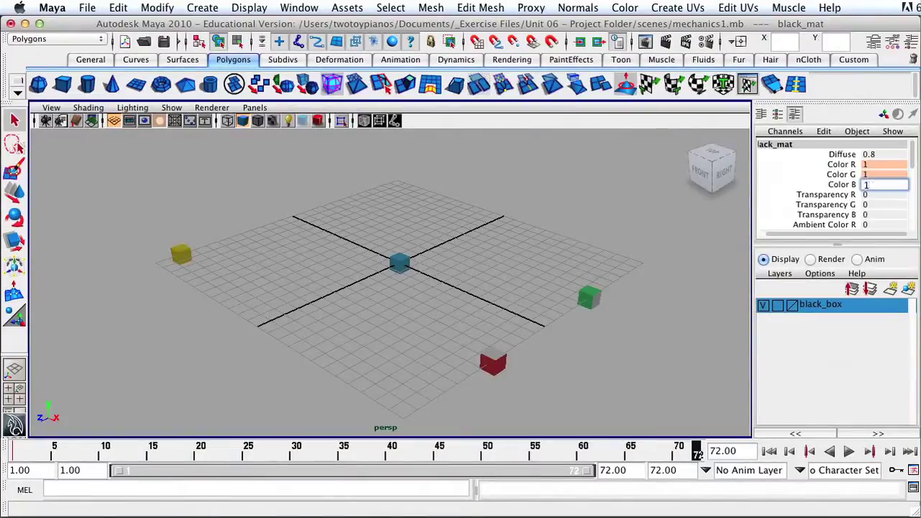
pyautogui.write('1')
pyautogui.press('Return')
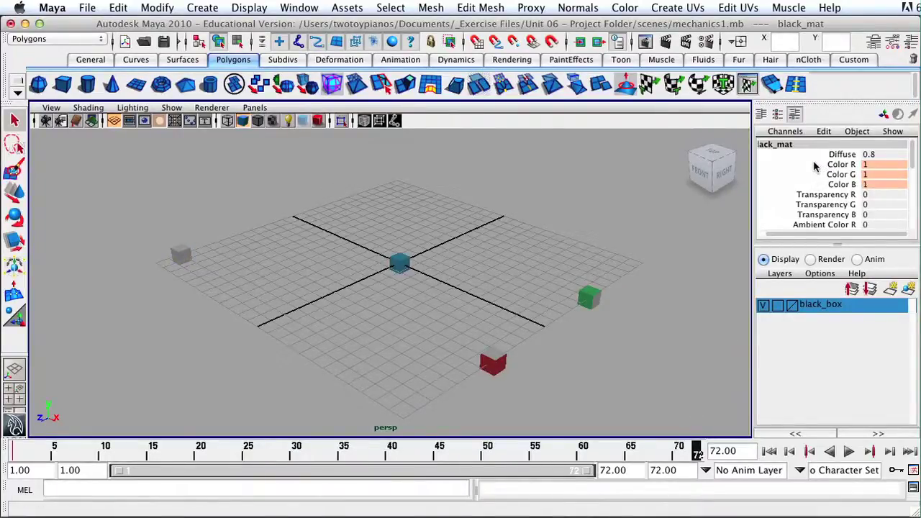
# - Key the Color R, G and B channels at frame 72, then return to frame 1
pyautogui.moveTo(815, 165); pyautogui.dragTo(818, 184)
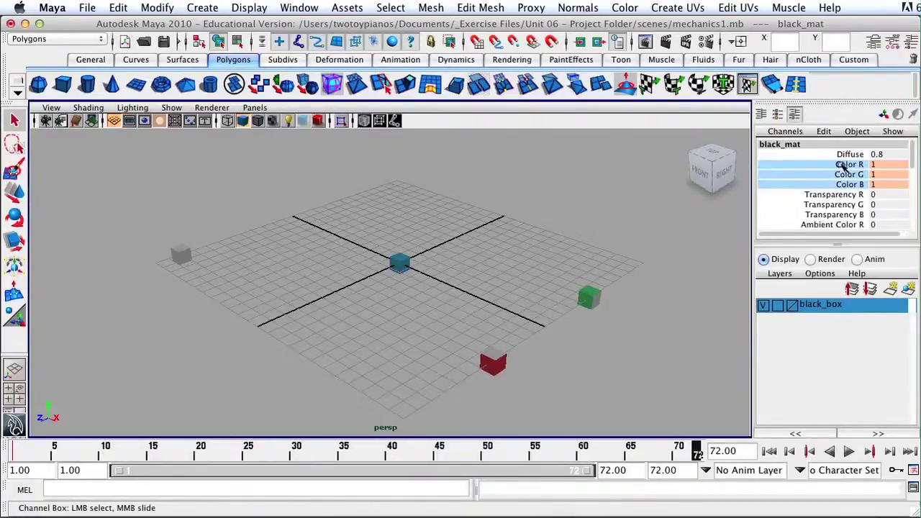
pyautogui.rightClick(845, 166)
pyautogui.click(851, 203)
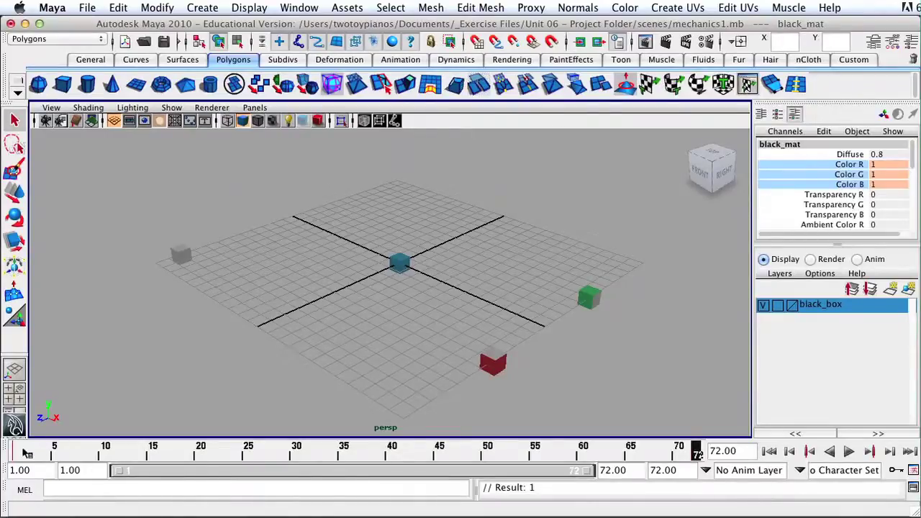
pyautogui.click(18, 452)
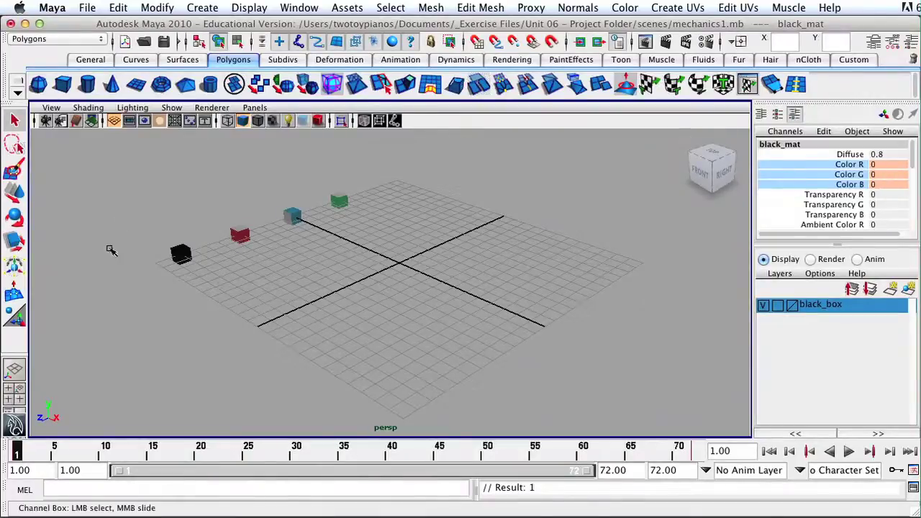
pyautogui.moveTo(23, 452); pyautogui.dragTo(696, 450)
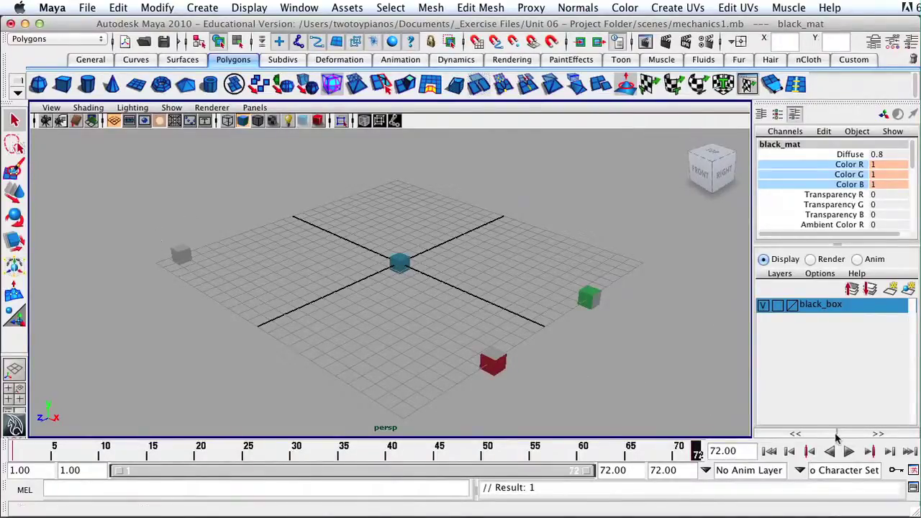
pyautogui.click(850, 451)
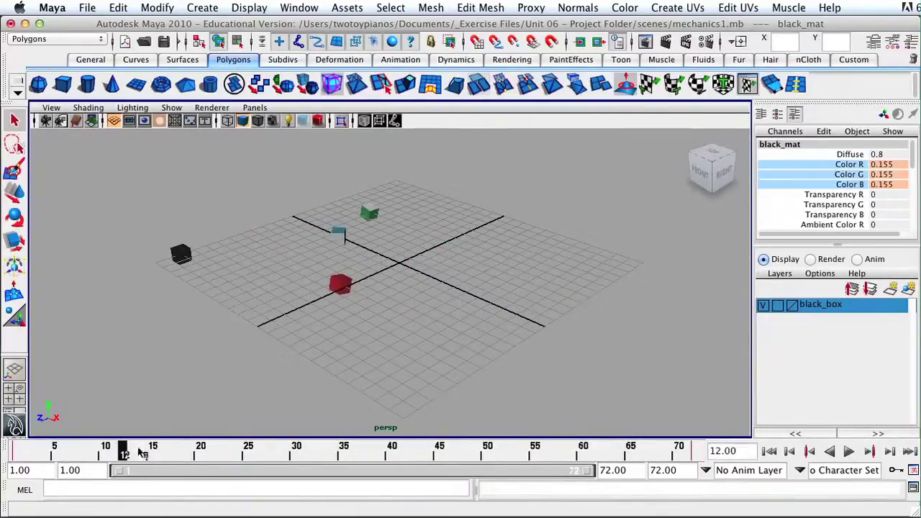
pyautogui.moveTo(124, 452); pyautogui.dragTo(8, 458)
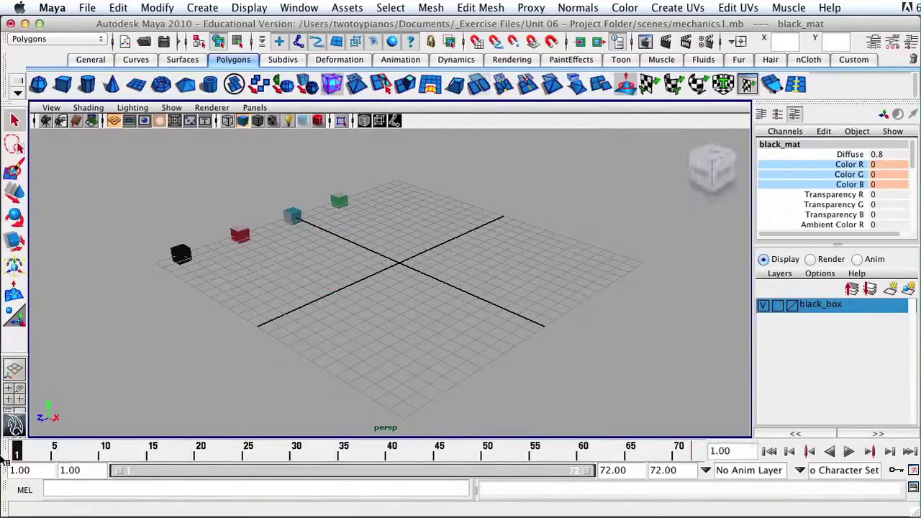